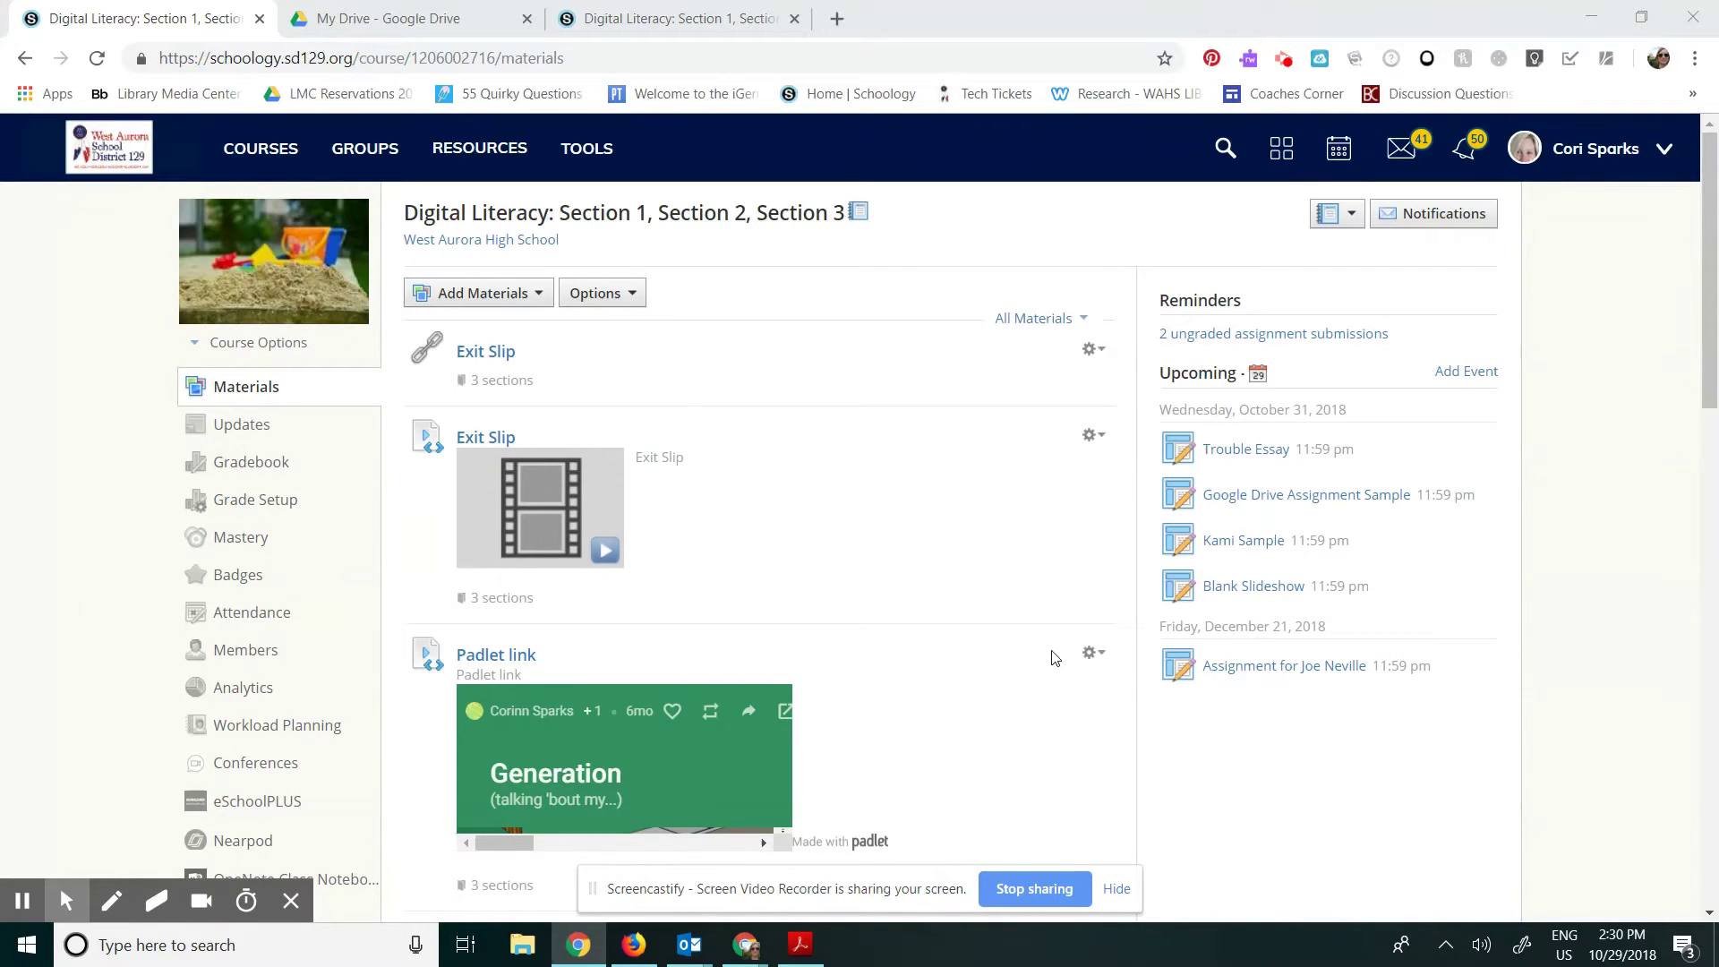
Open the Trouble Essay assignment from the course's Upcoming list.
{"action": "left_click", "coordinate": [1237, 456]}
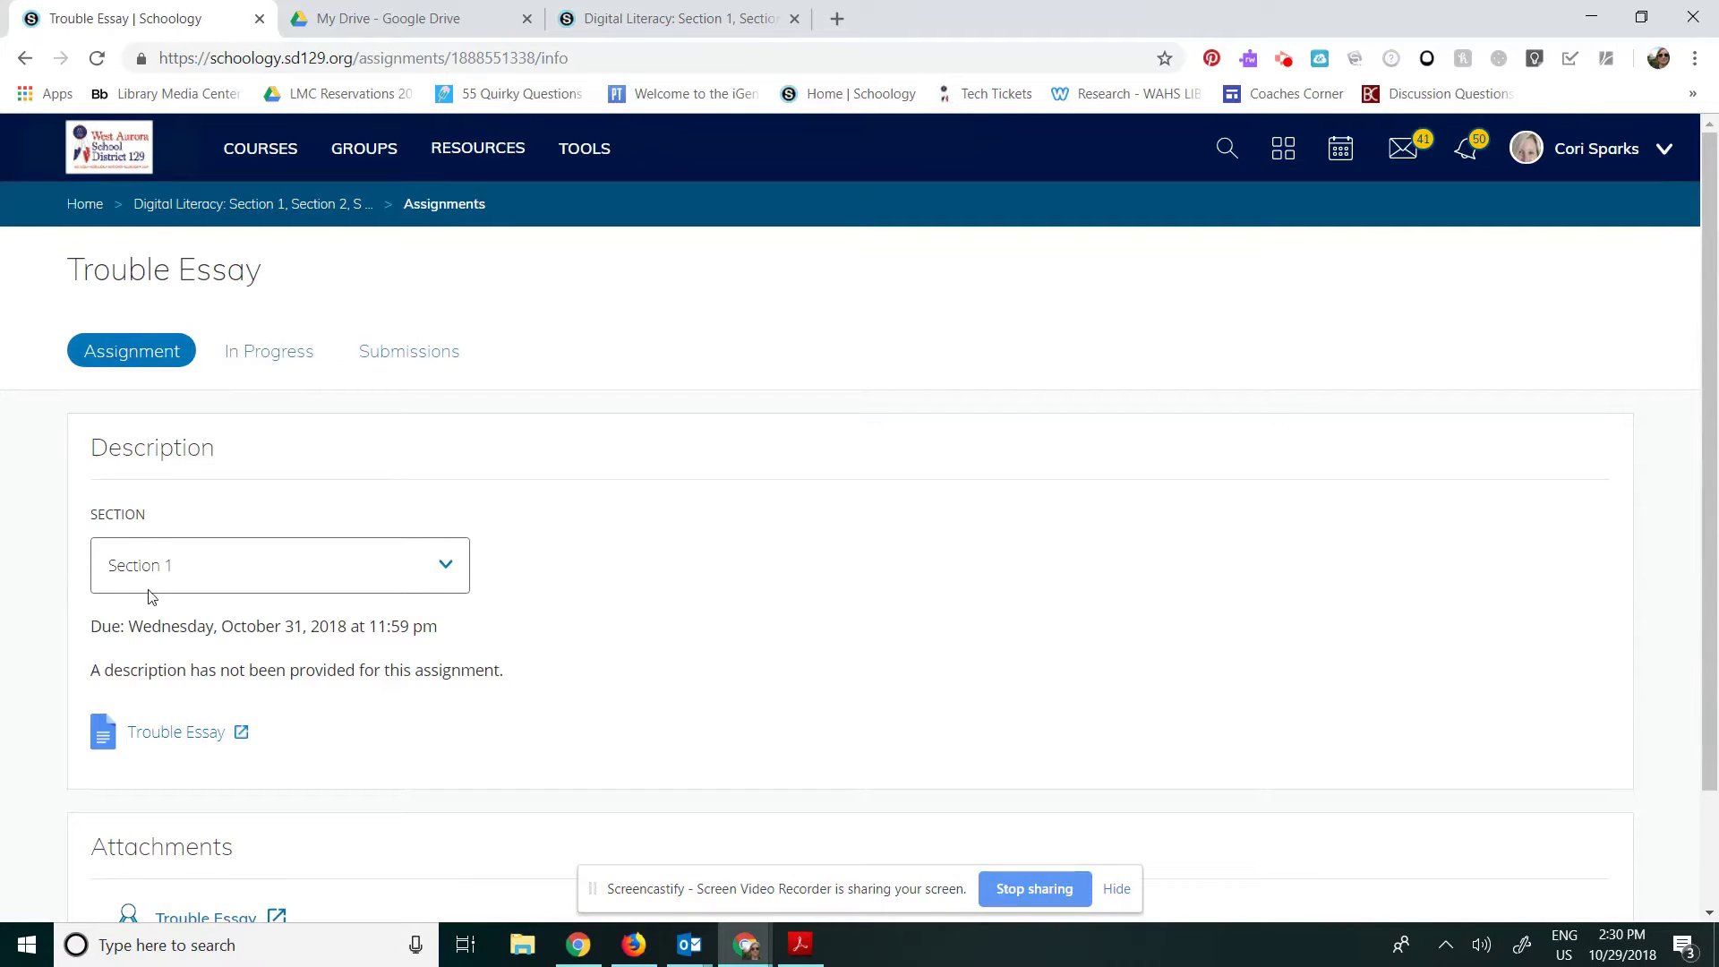
View the In Progress tab and check the second and third Section 1 students' essay copies.
{"action": "left_click", "coordinate": [265, 358]}
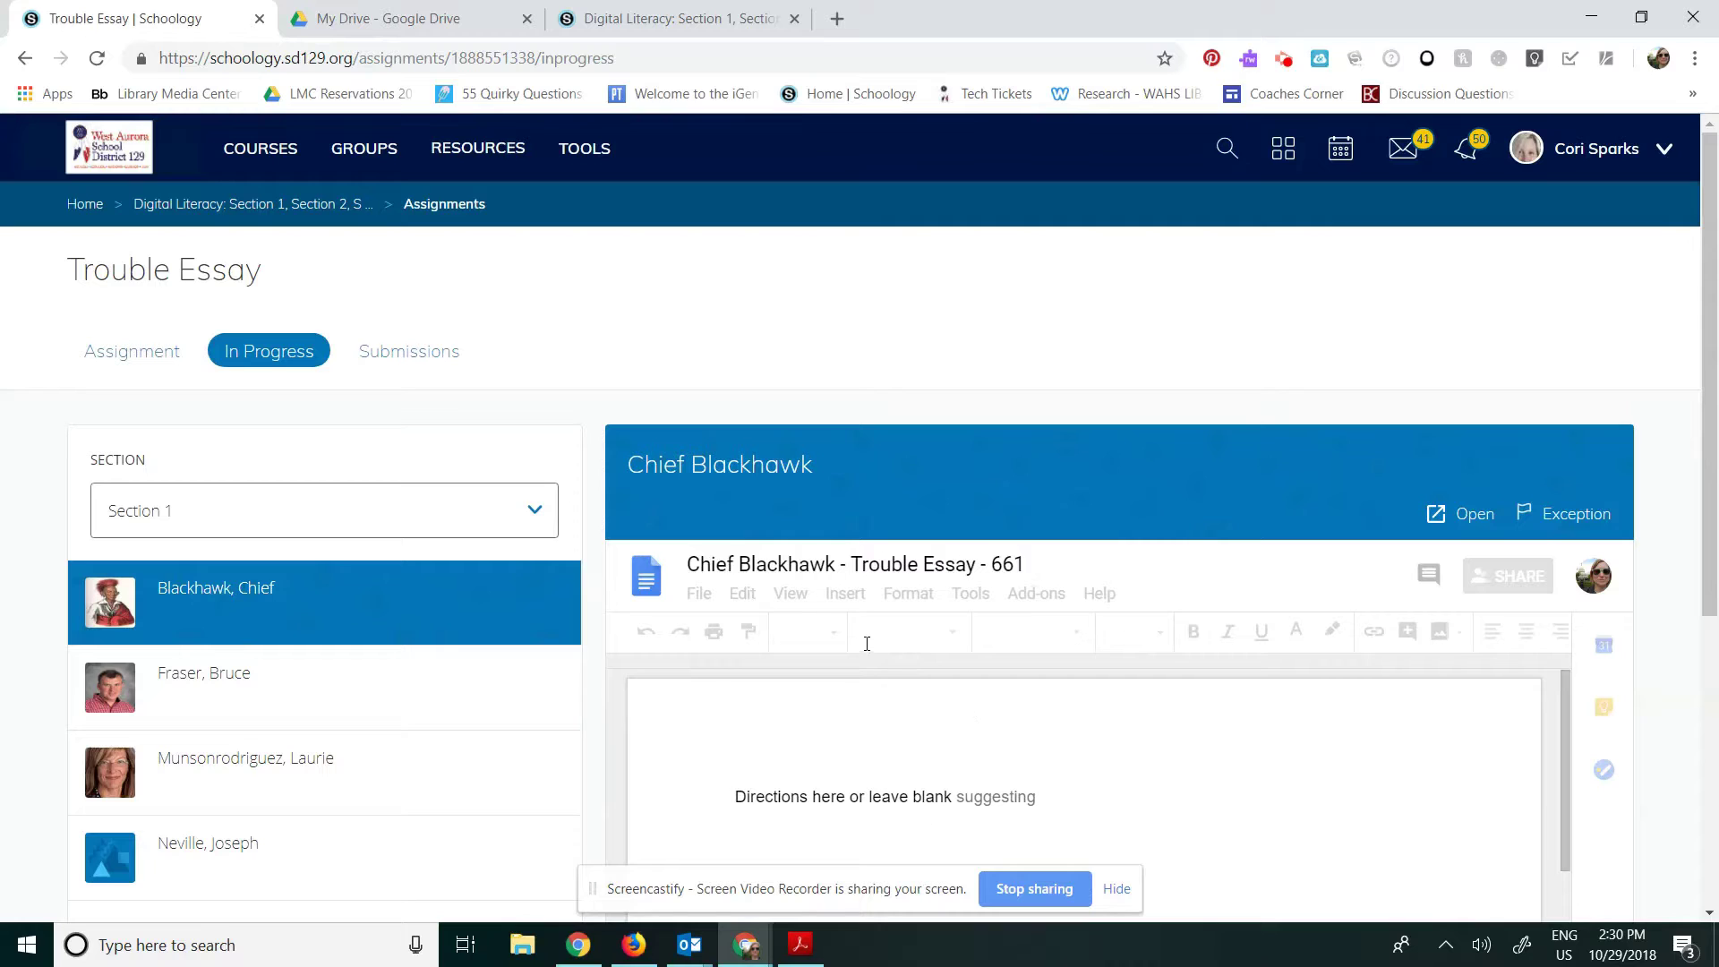
{"action": "left_click", "coordinate": [233, 682]}
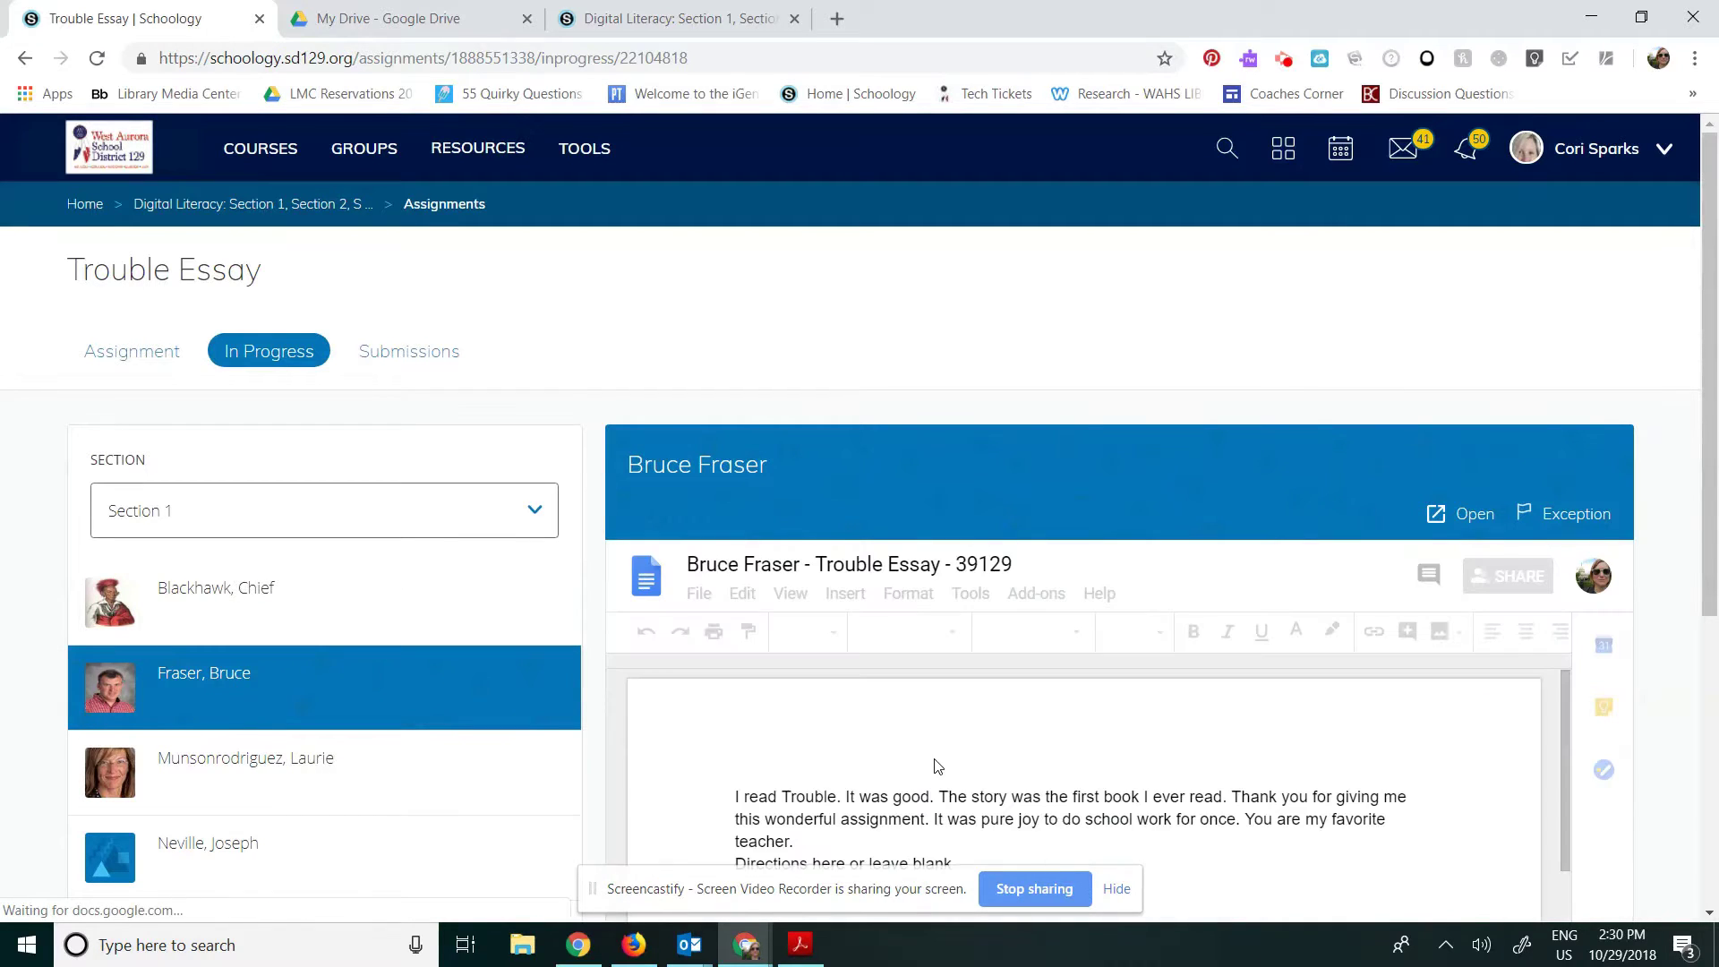
{"action": "left_click", "coordinate": [220, 765]}
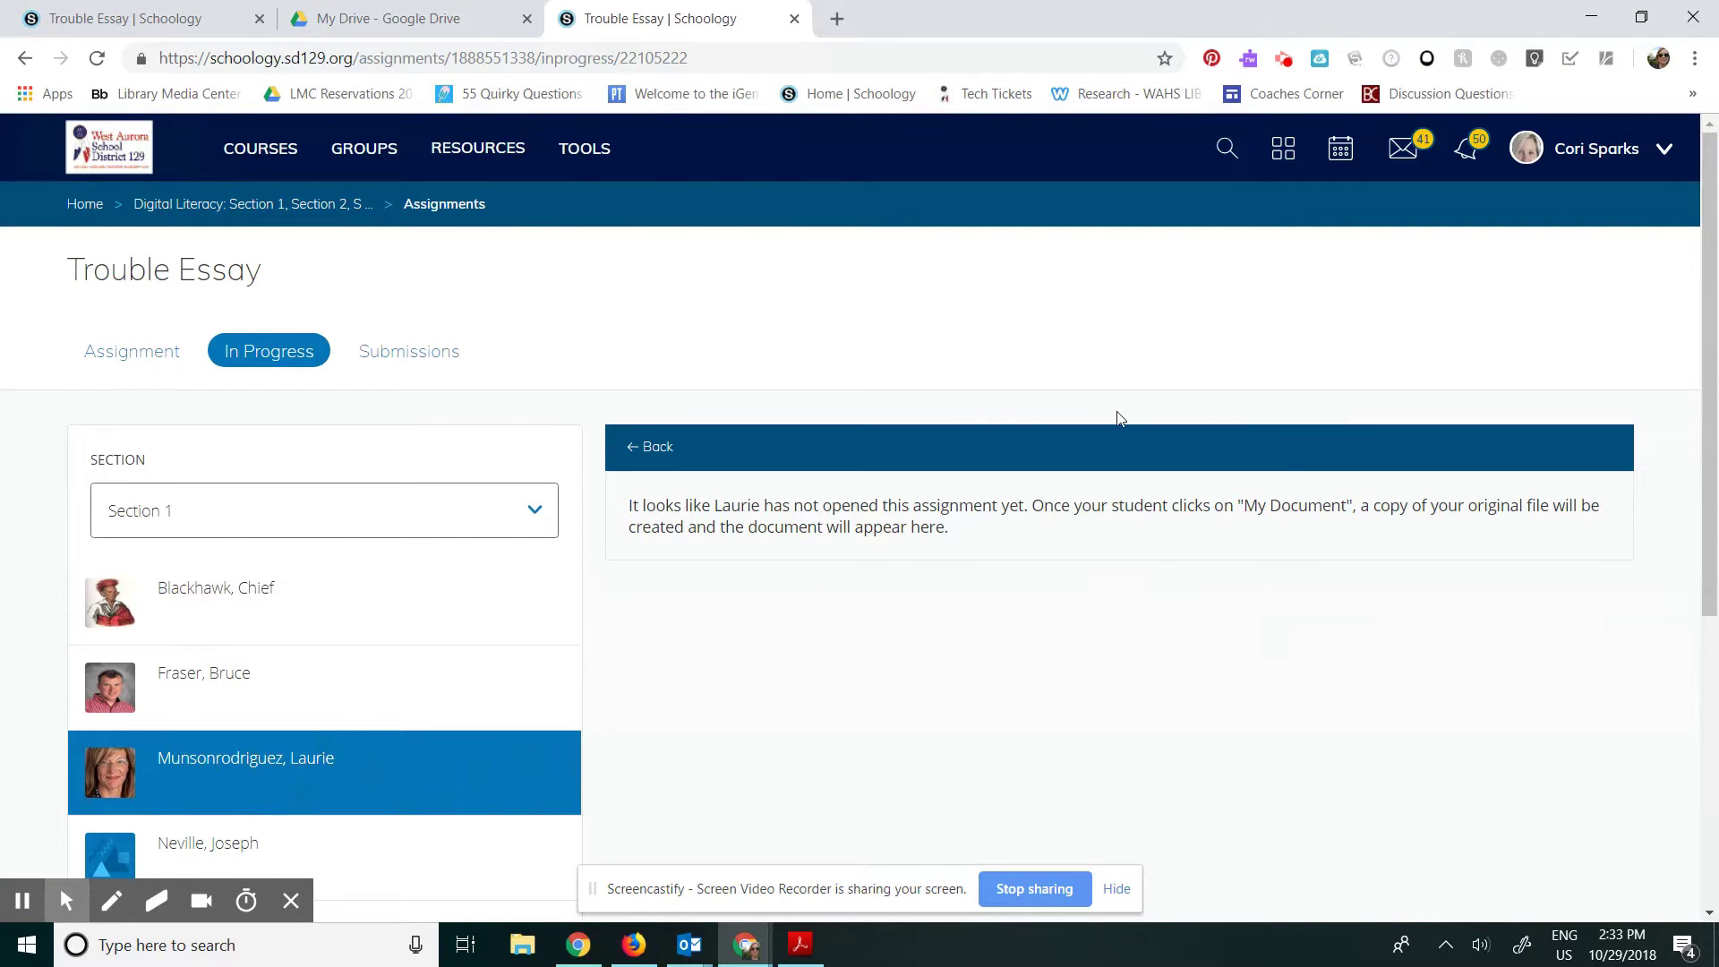
Start a new assignment in Digital Literacy named 'Sample Assignment for Video'.
{"action": "left_click", "coordinate": [200, 206]}
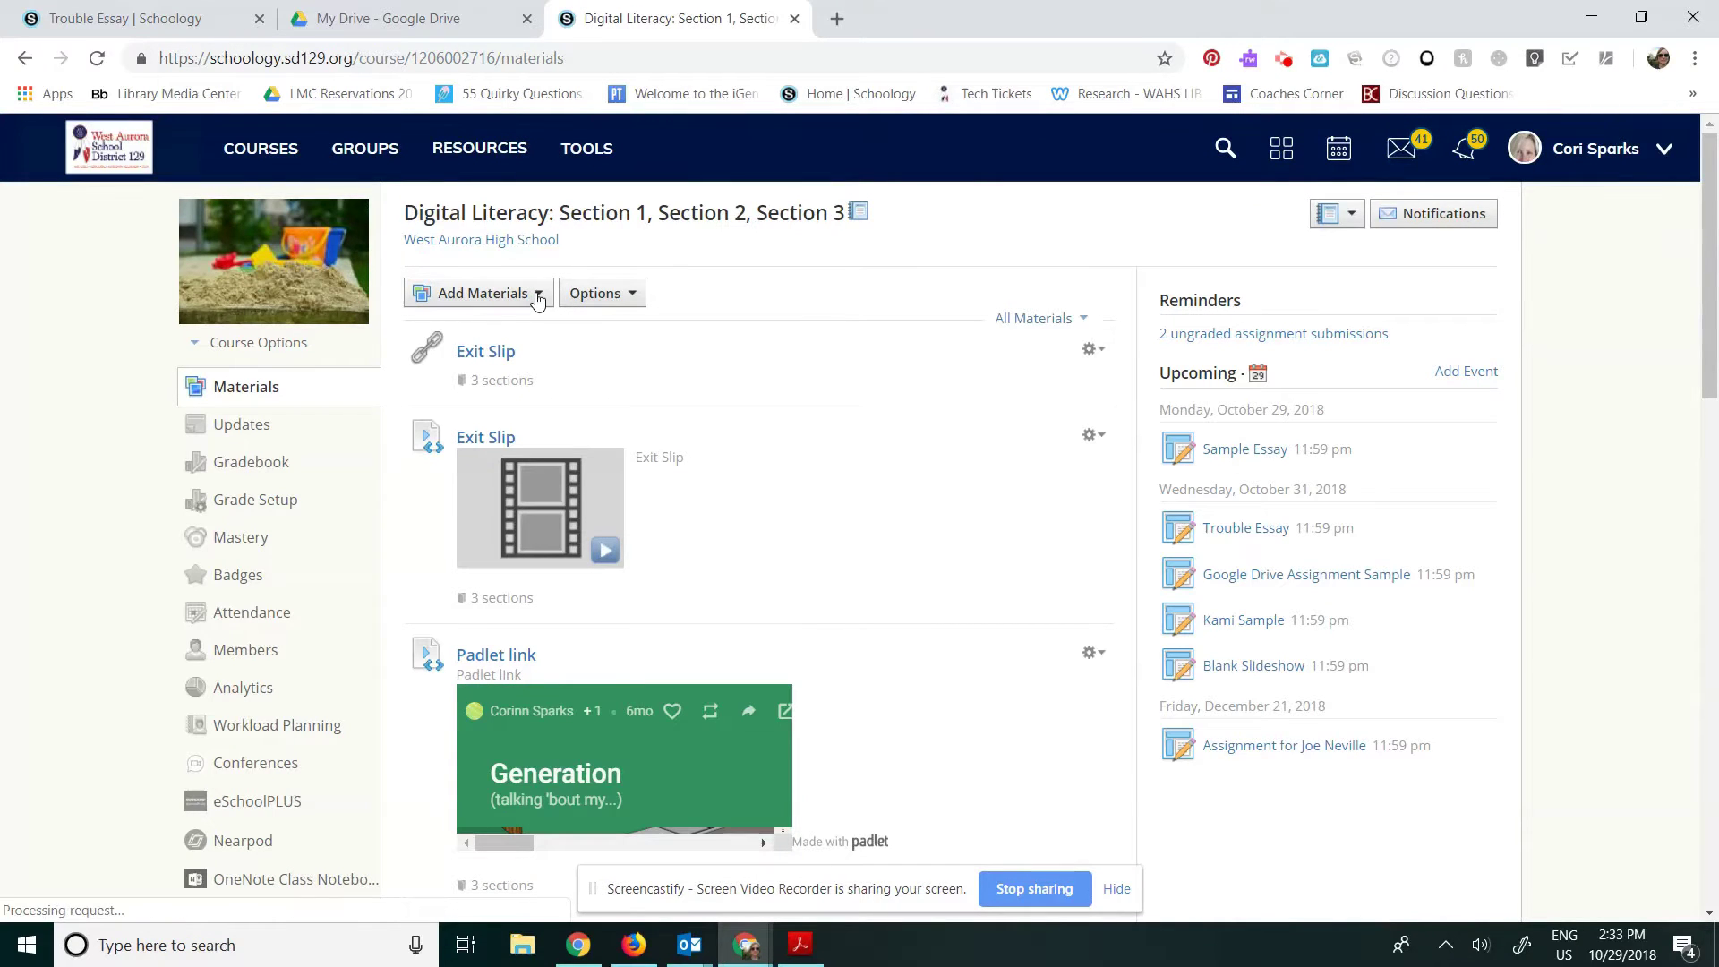
{"action": "left_click", "coordinate": [534, 299]}
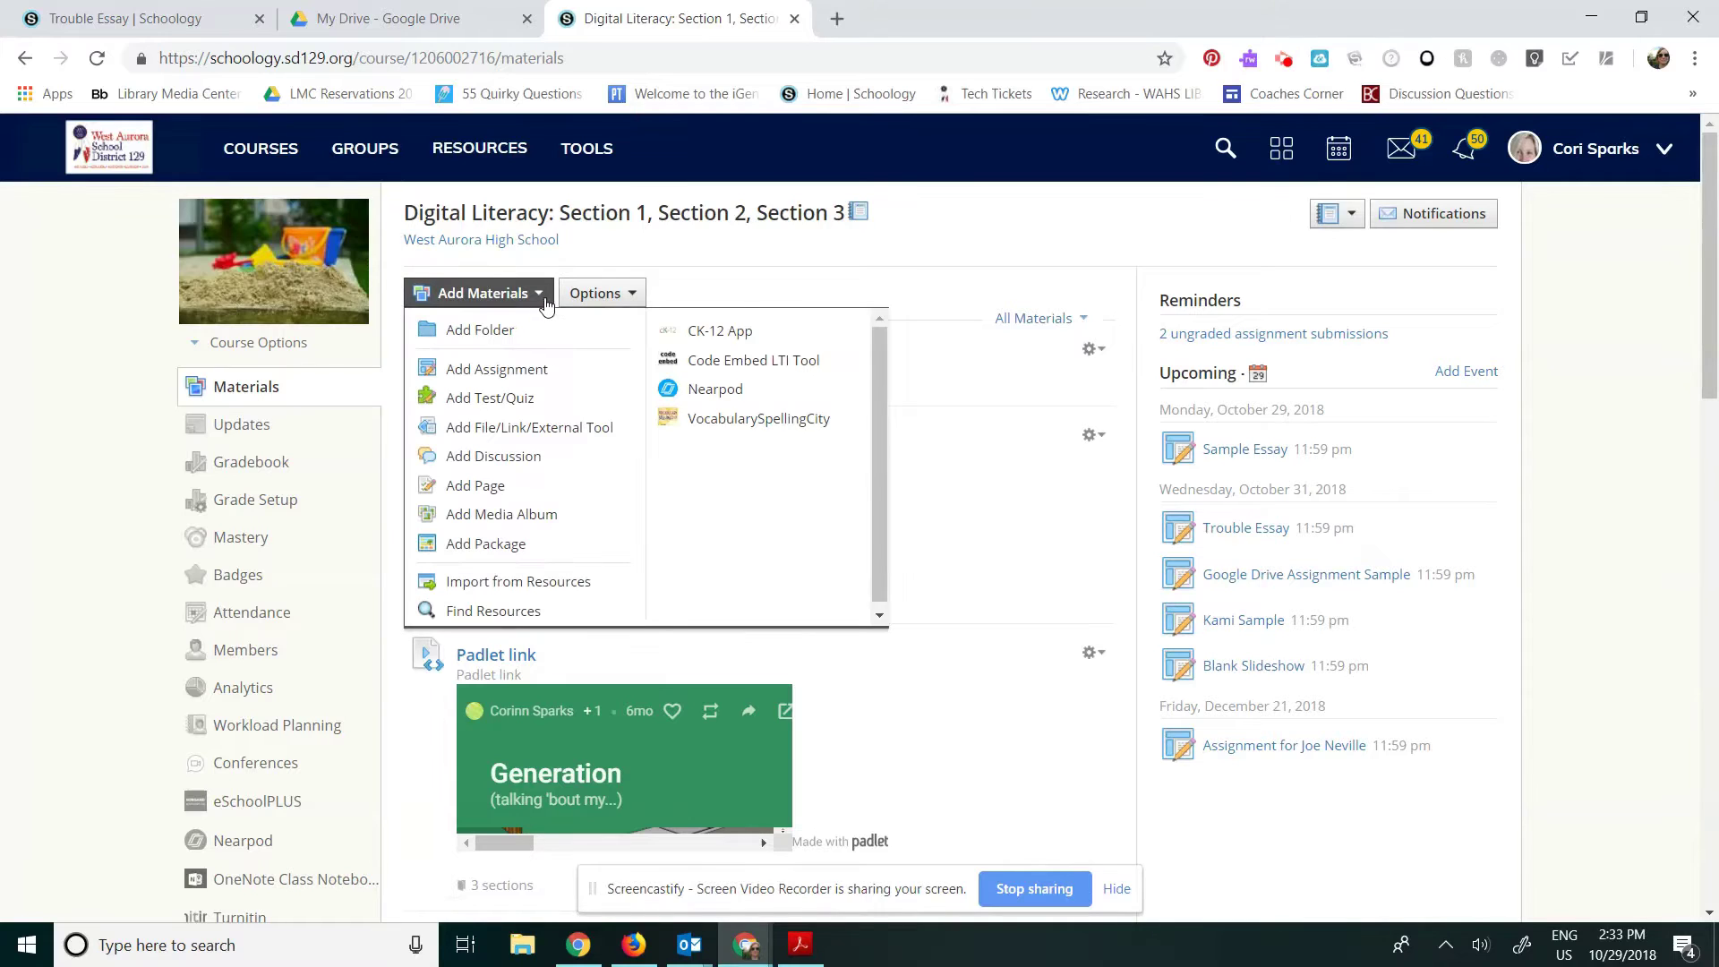
{"action": "left_click", "coordinate": [530, 376]}
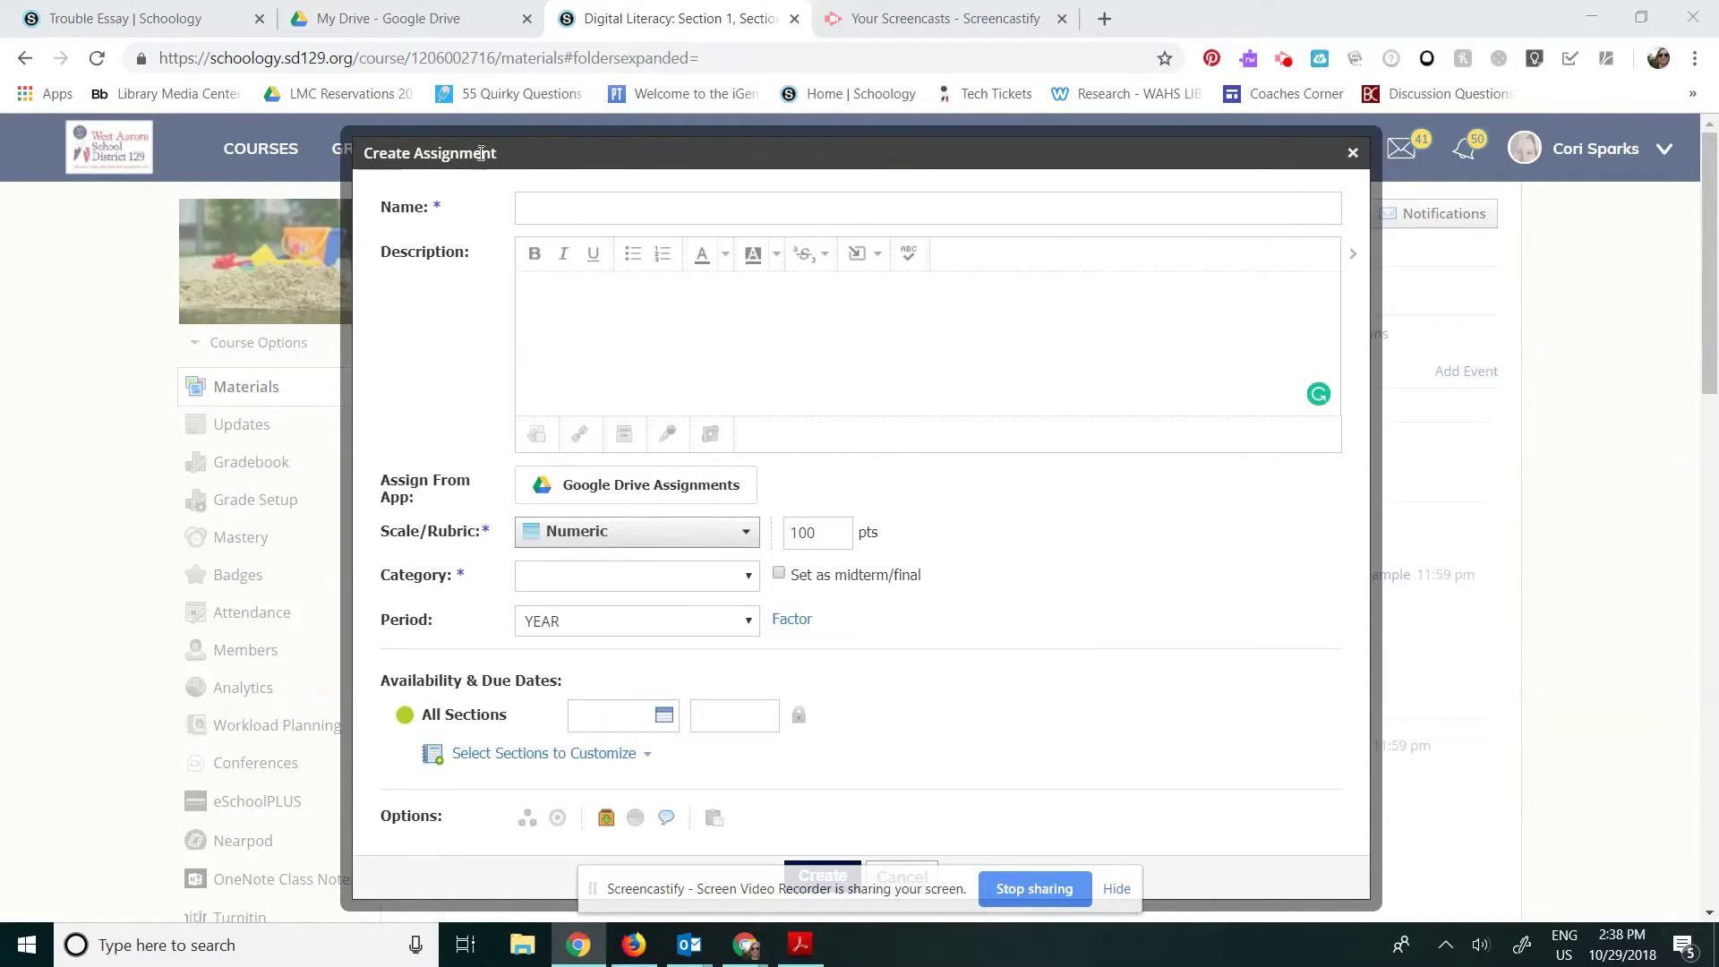
{"action": "left_click", "coordinate": [593, 208]}
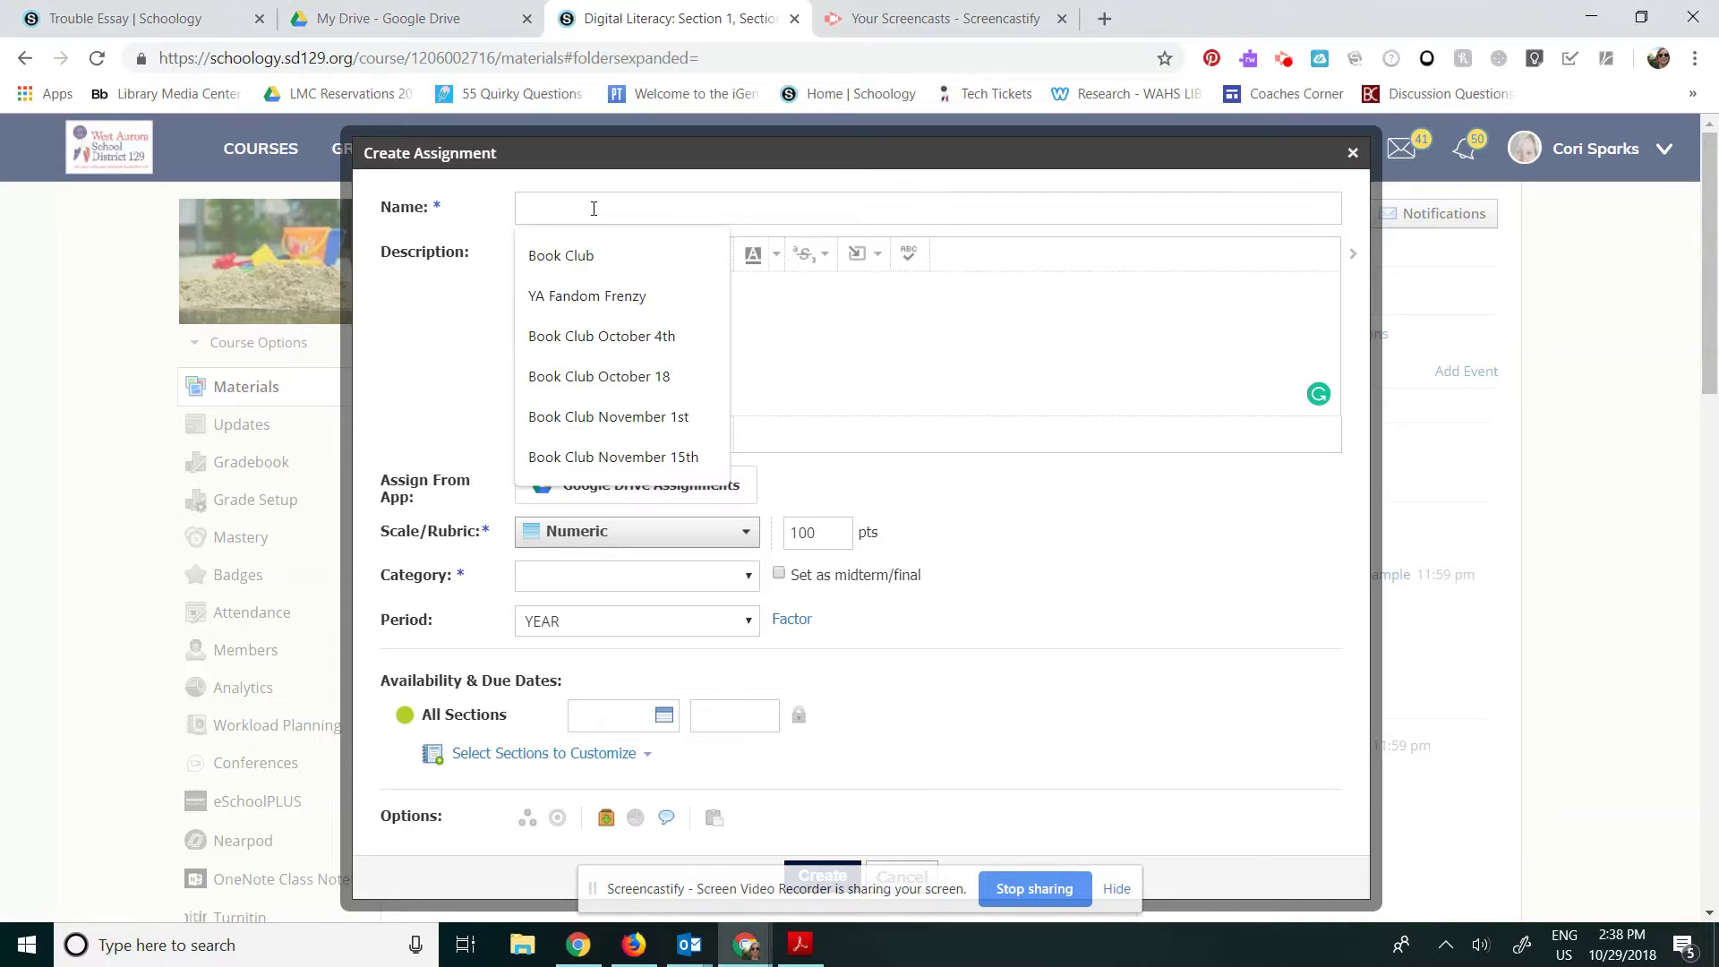
{"action": "type", "text": "Sample Assigm"}
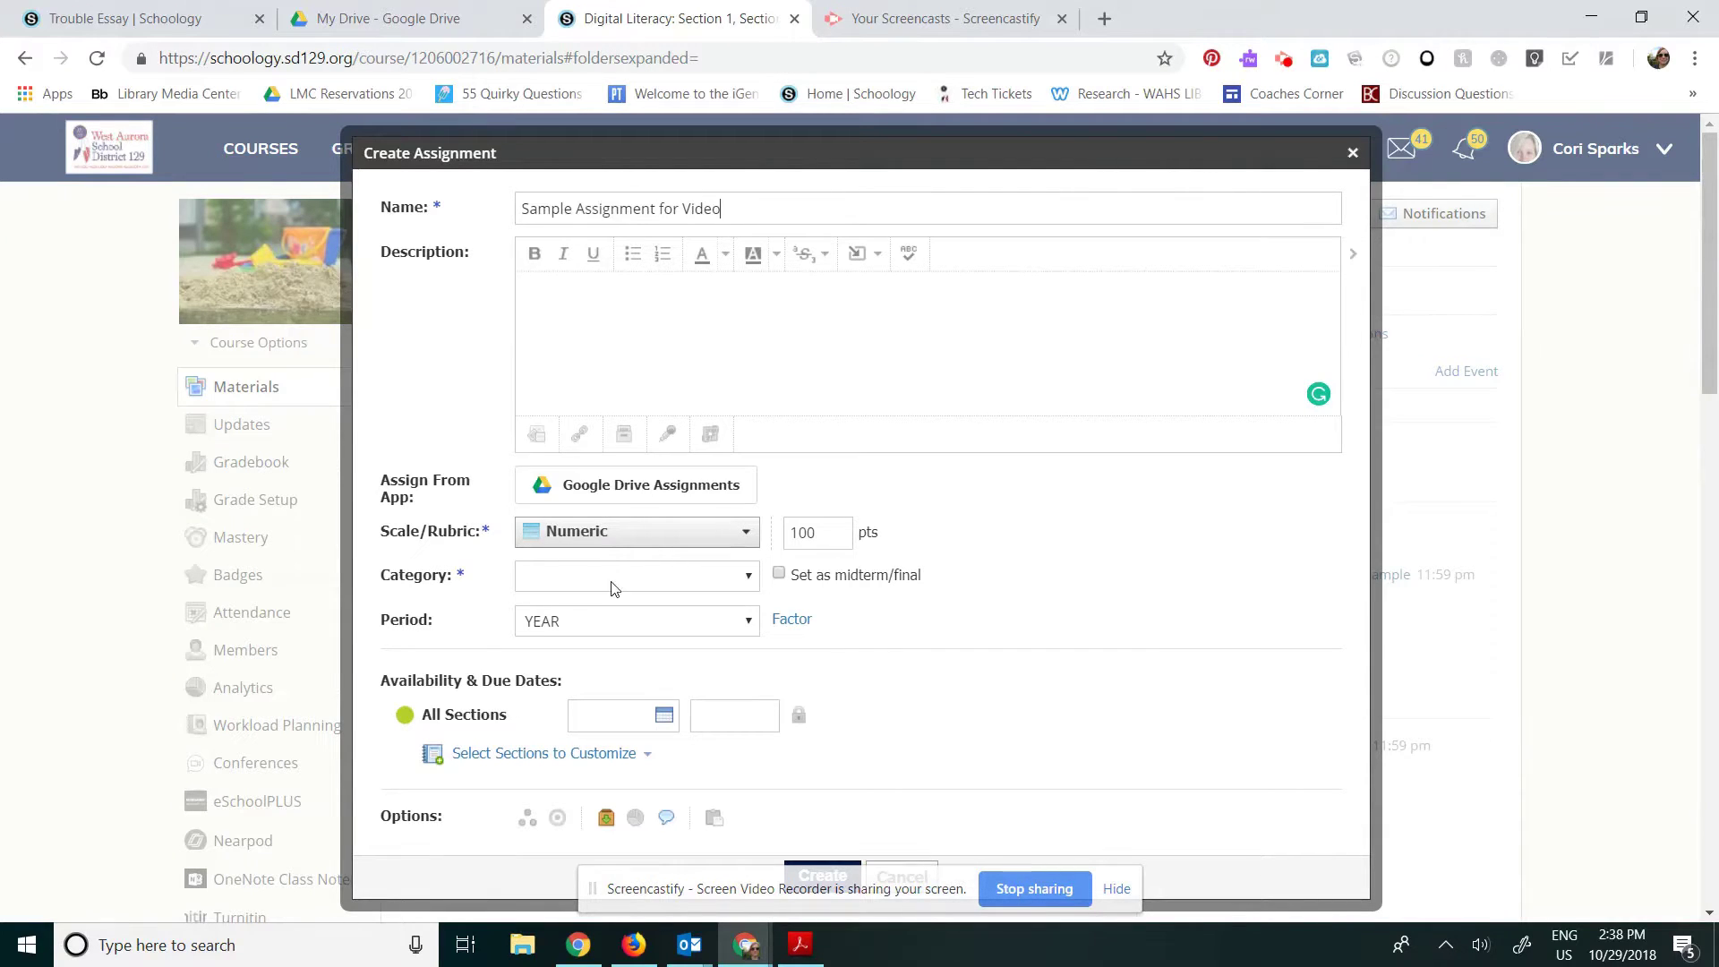
Set the category to Homework and the due date to November 16, 2018.
{"action": "left_click", "coordinate": [691, 576]}
{"action": "left_click", "coordinate": [612, 682]}
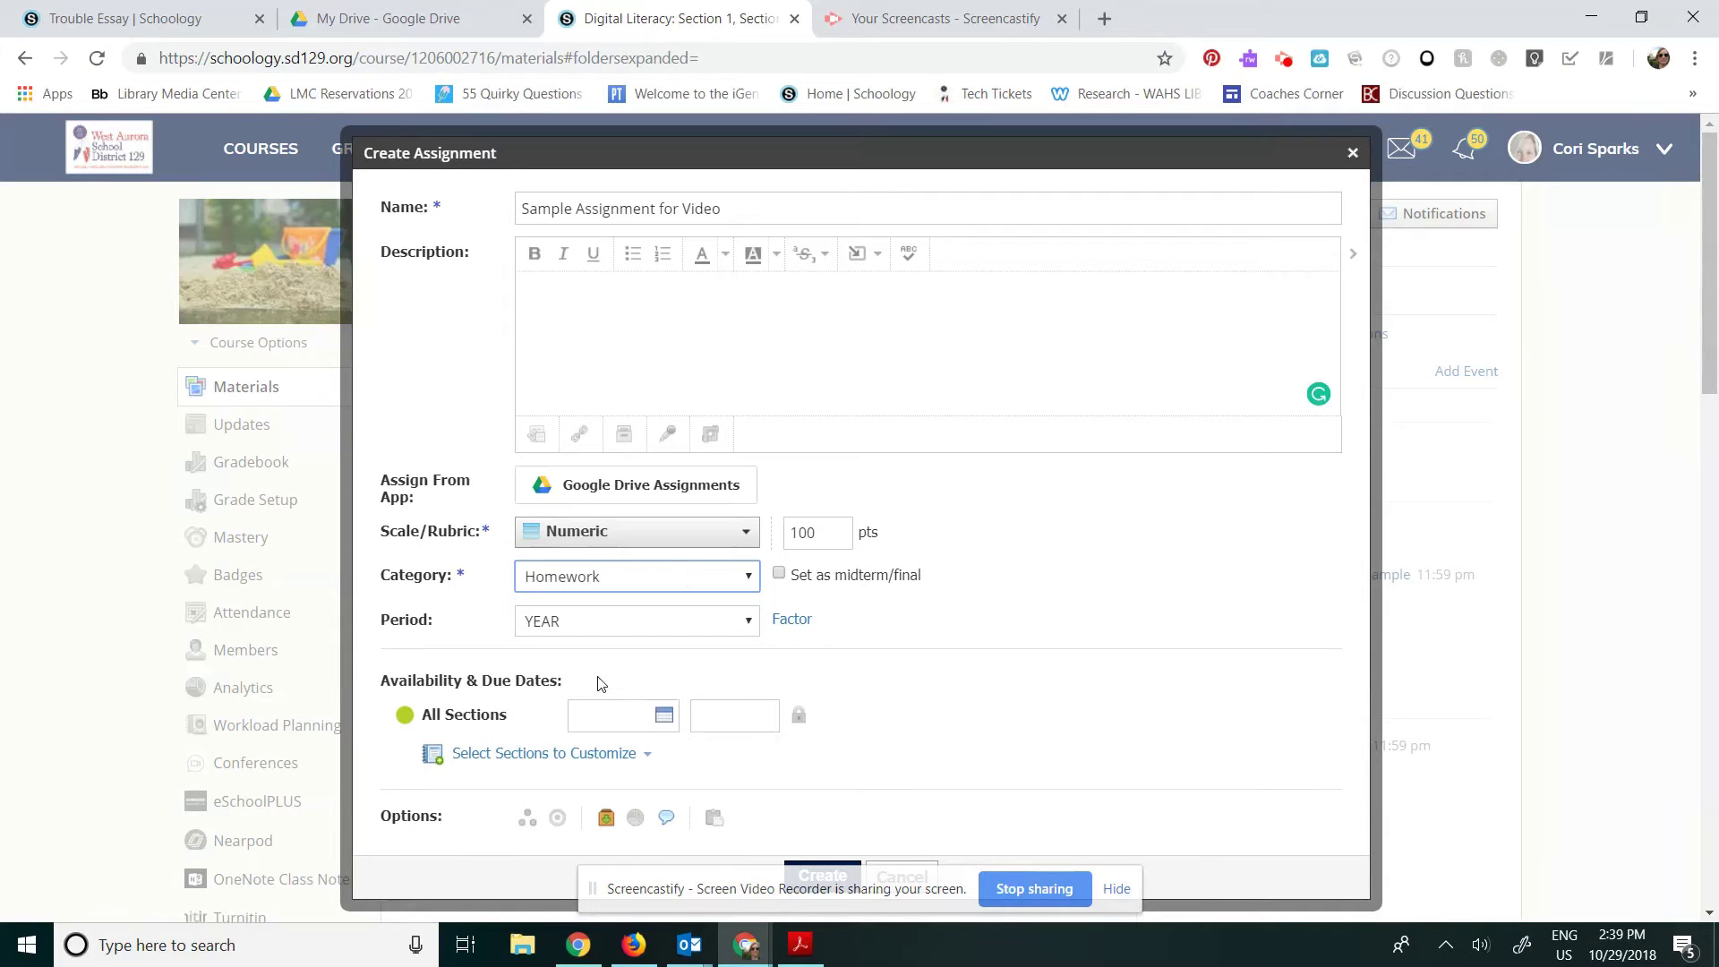
{"action": "left_click", "coordinate": [665, 715]}
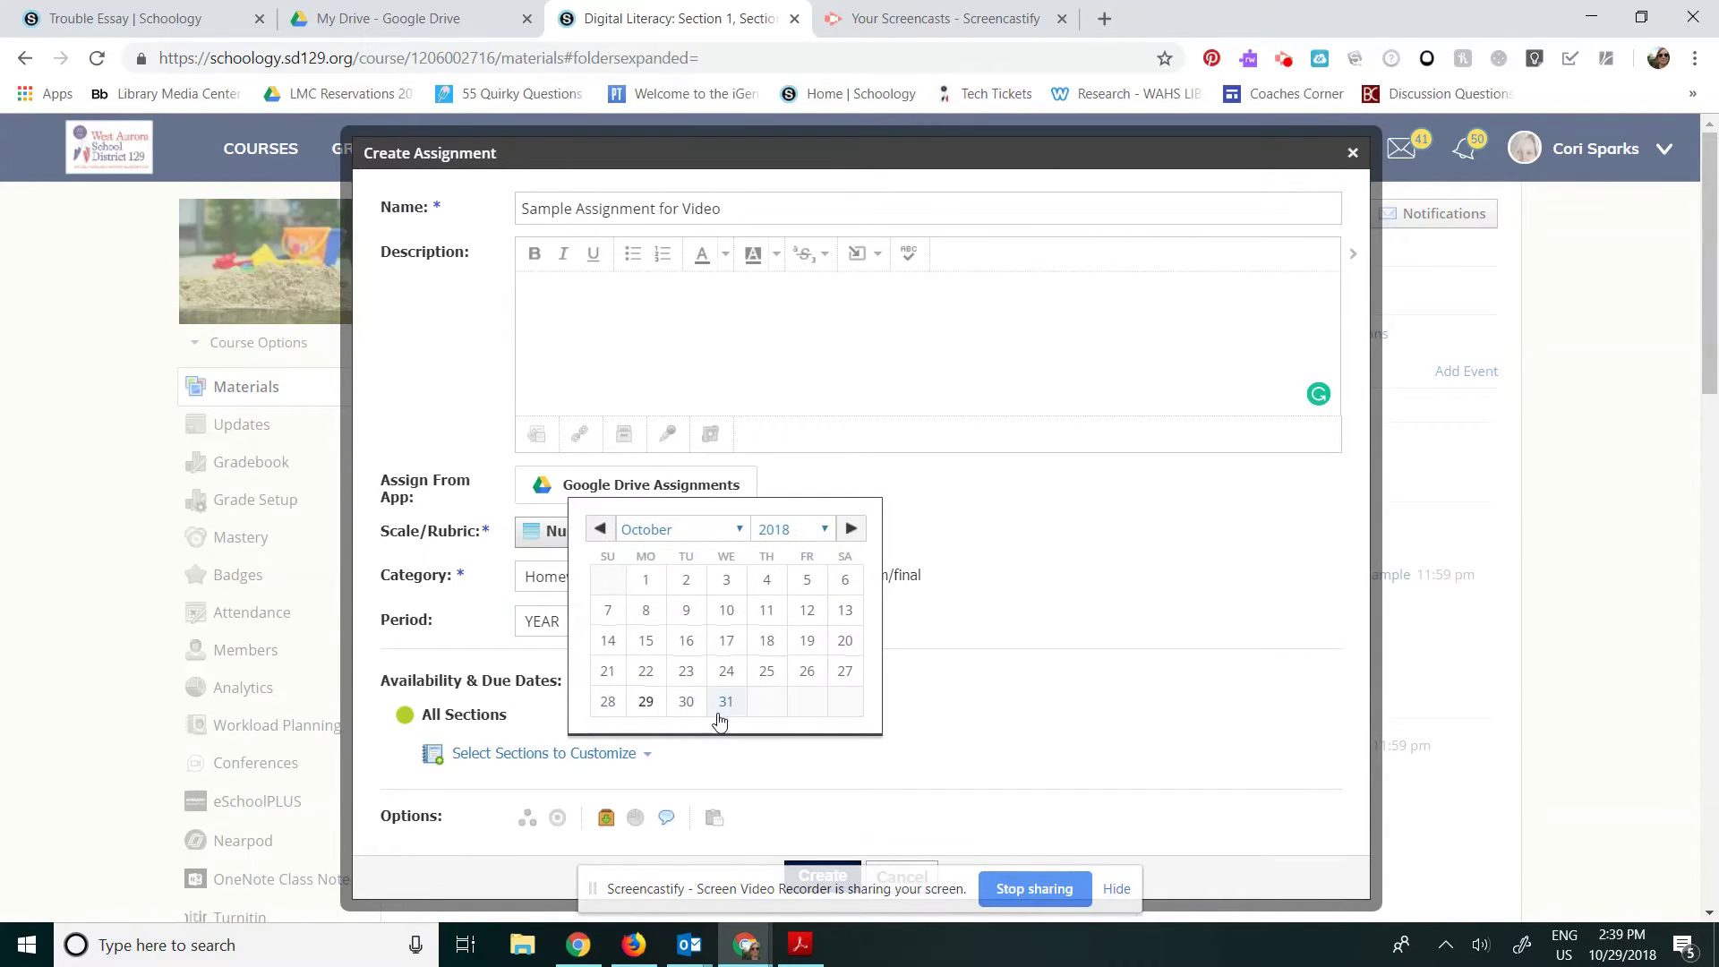
{"action": "left_click", "coordinate": [851, 529]}
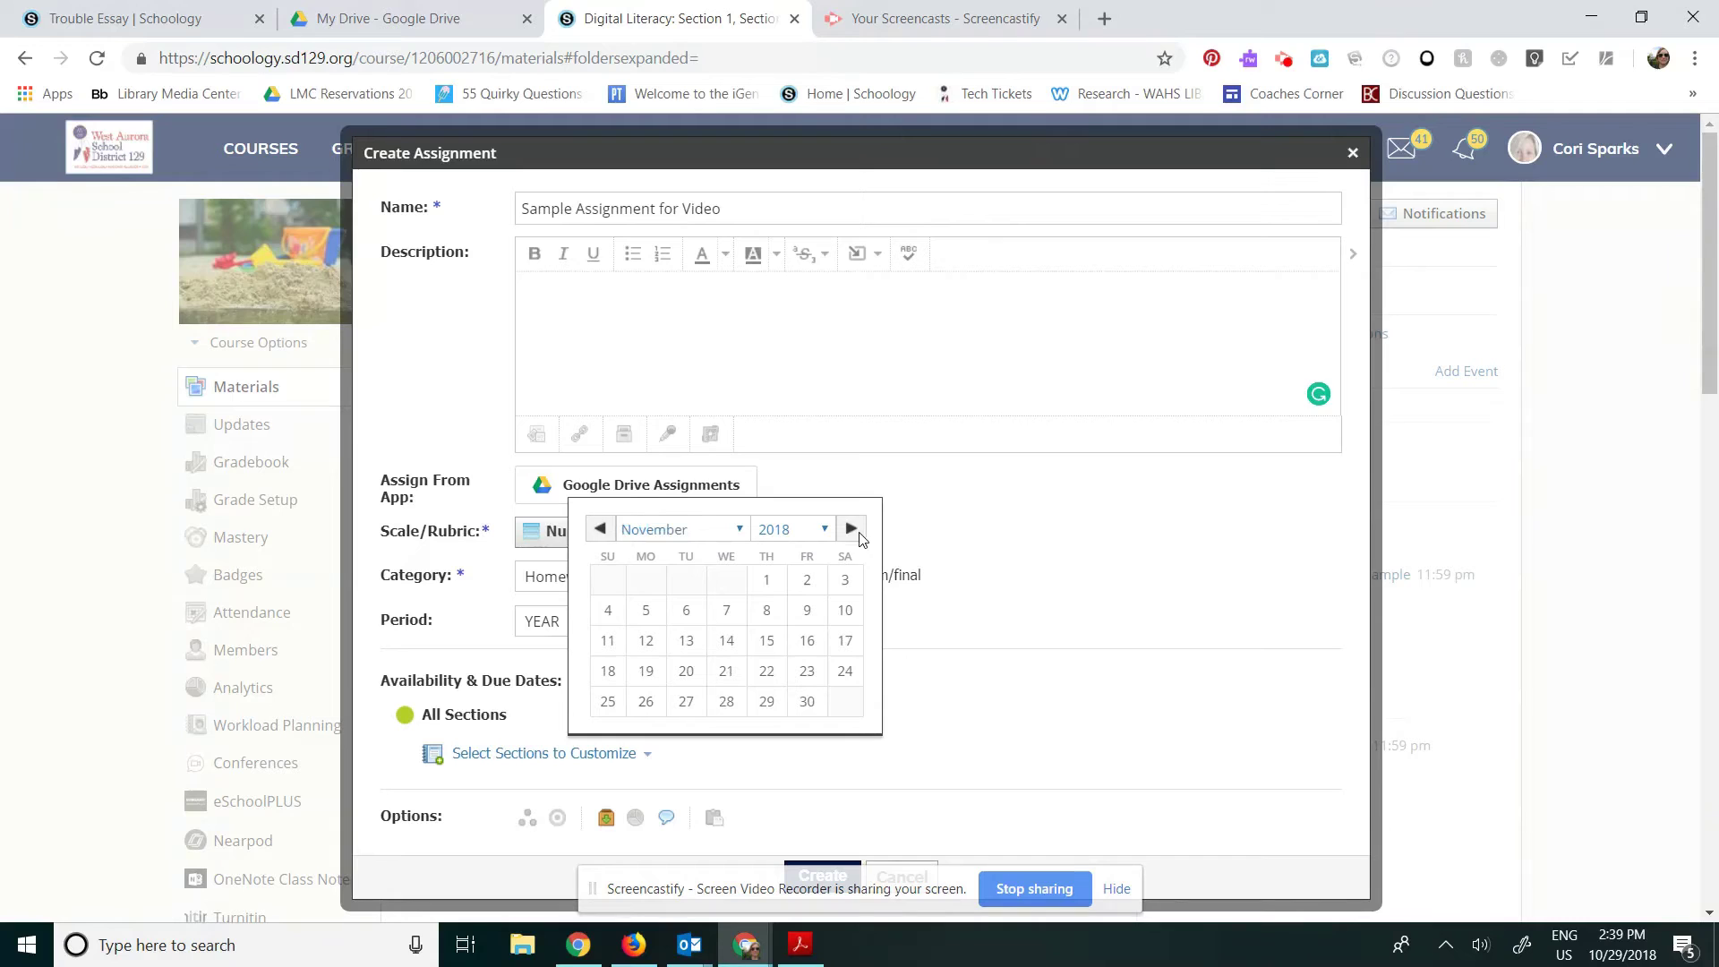
{"action": "left_click", "coordinate": [814, 639]}
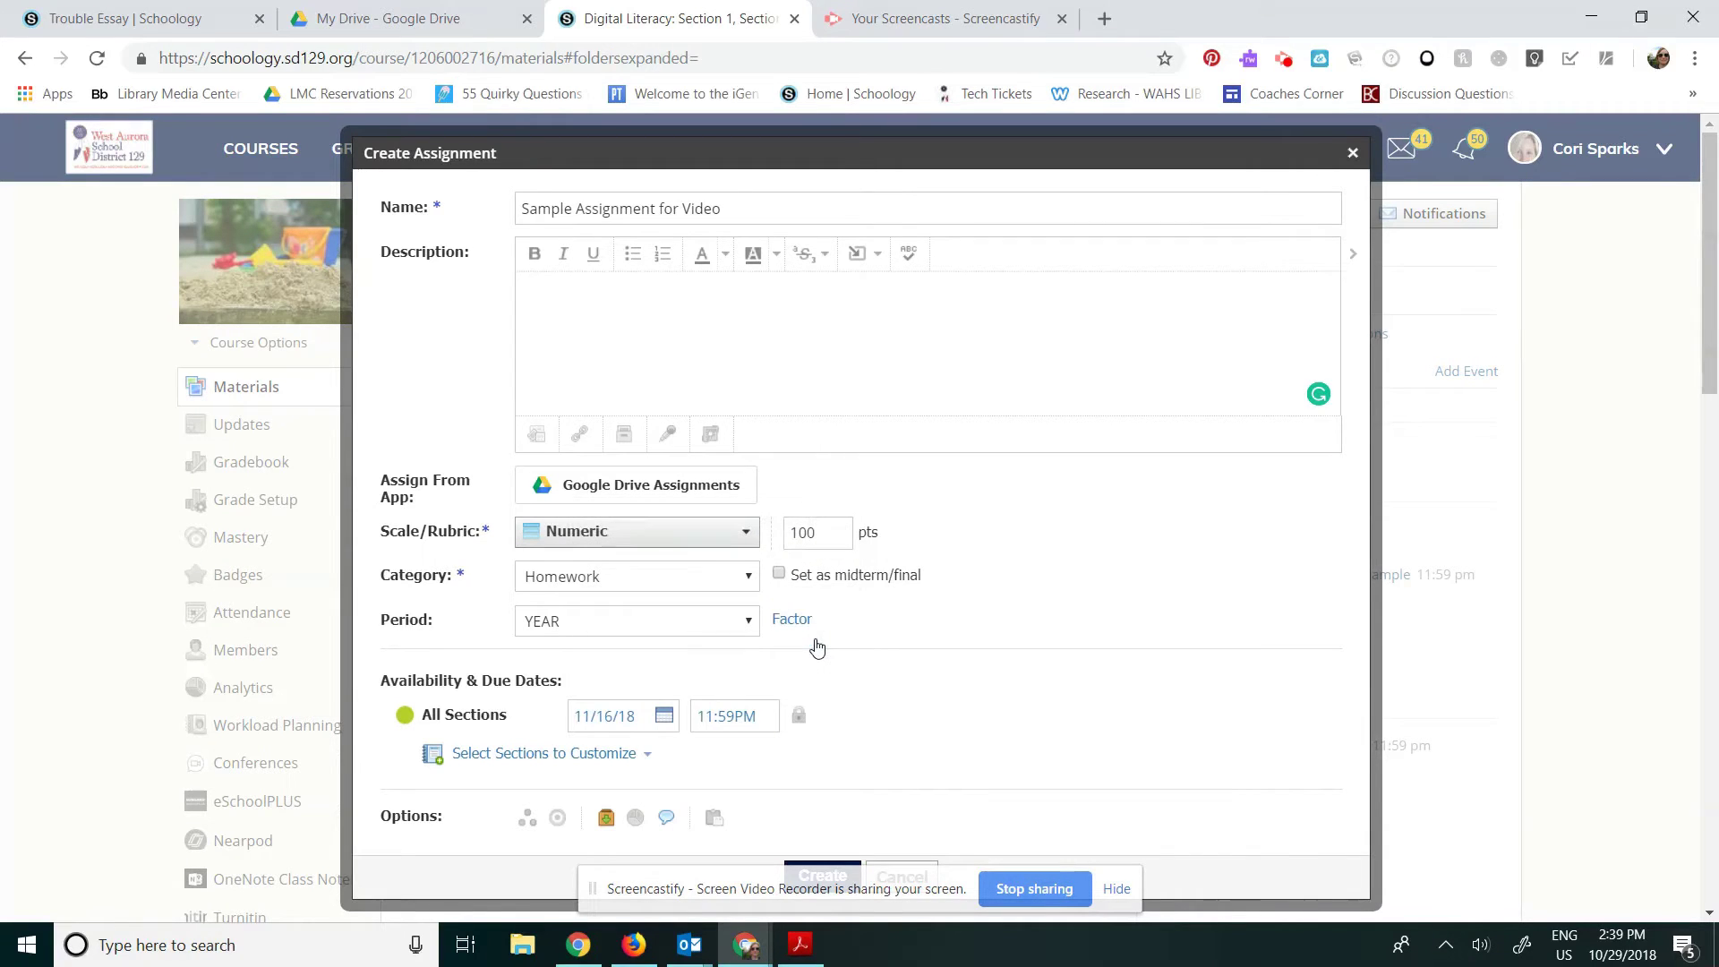
Attach the Google Doc 'Sample Assignment for Video' as a Google Drive Assignment, one copy per student.
{"action": "left_click", "coordinate": [676, 491]}
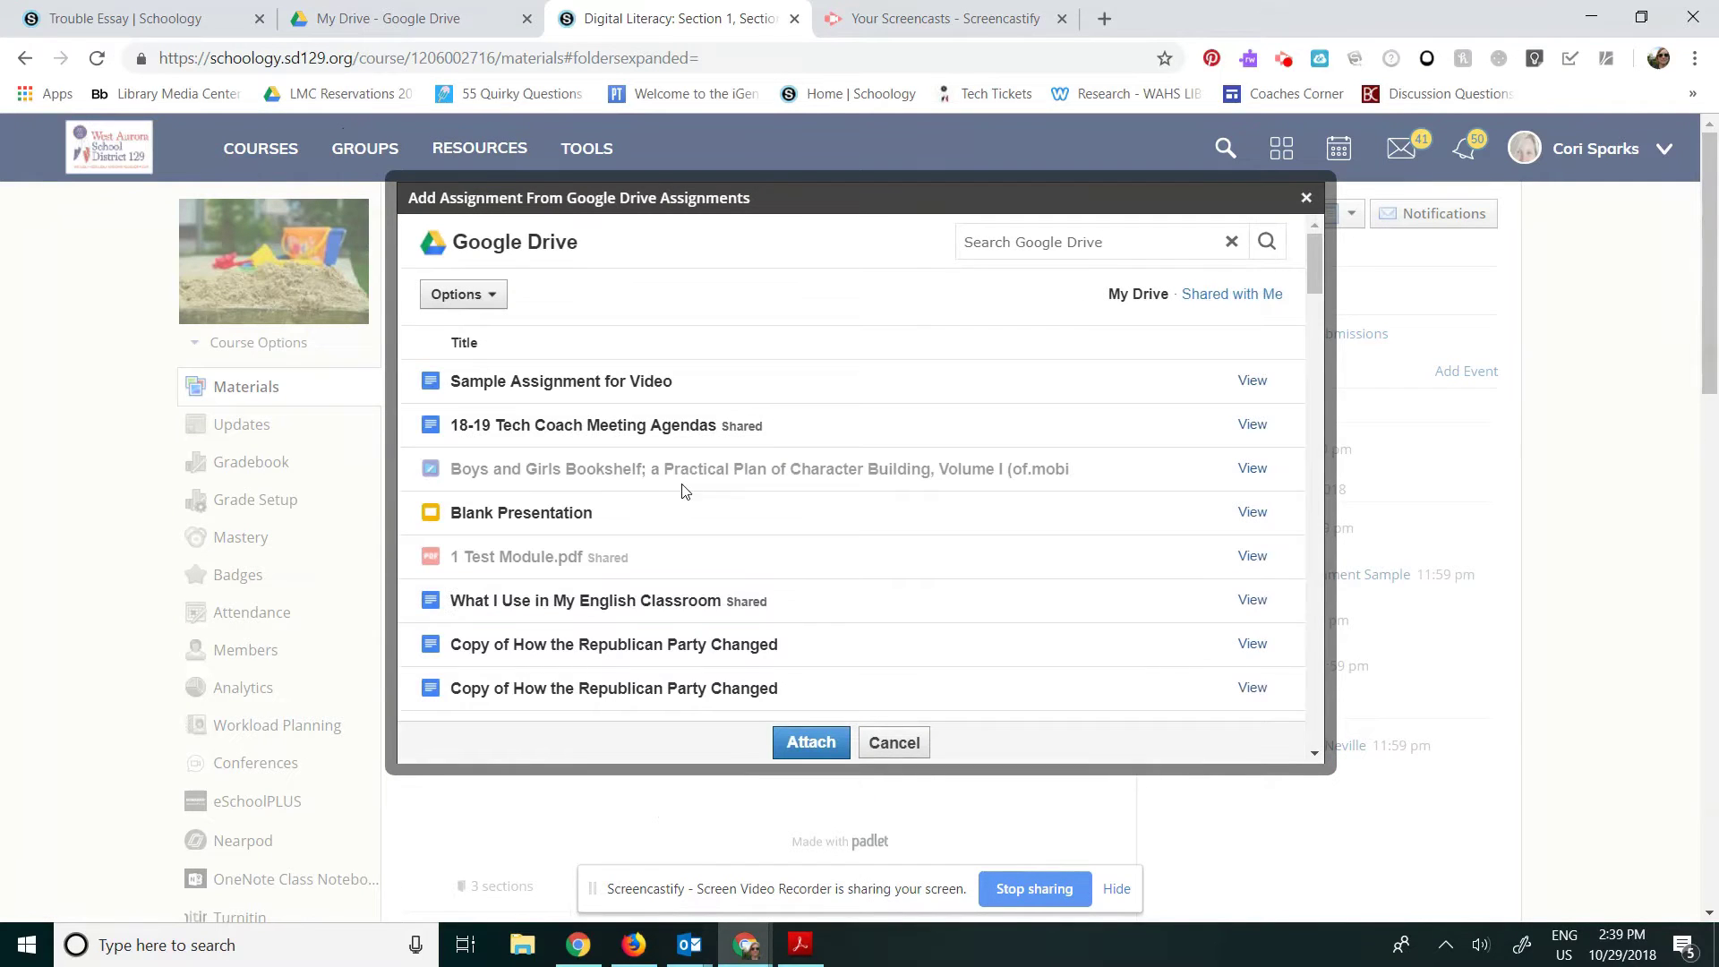
{"action": "left_click", "coordinate": [506, 402]}
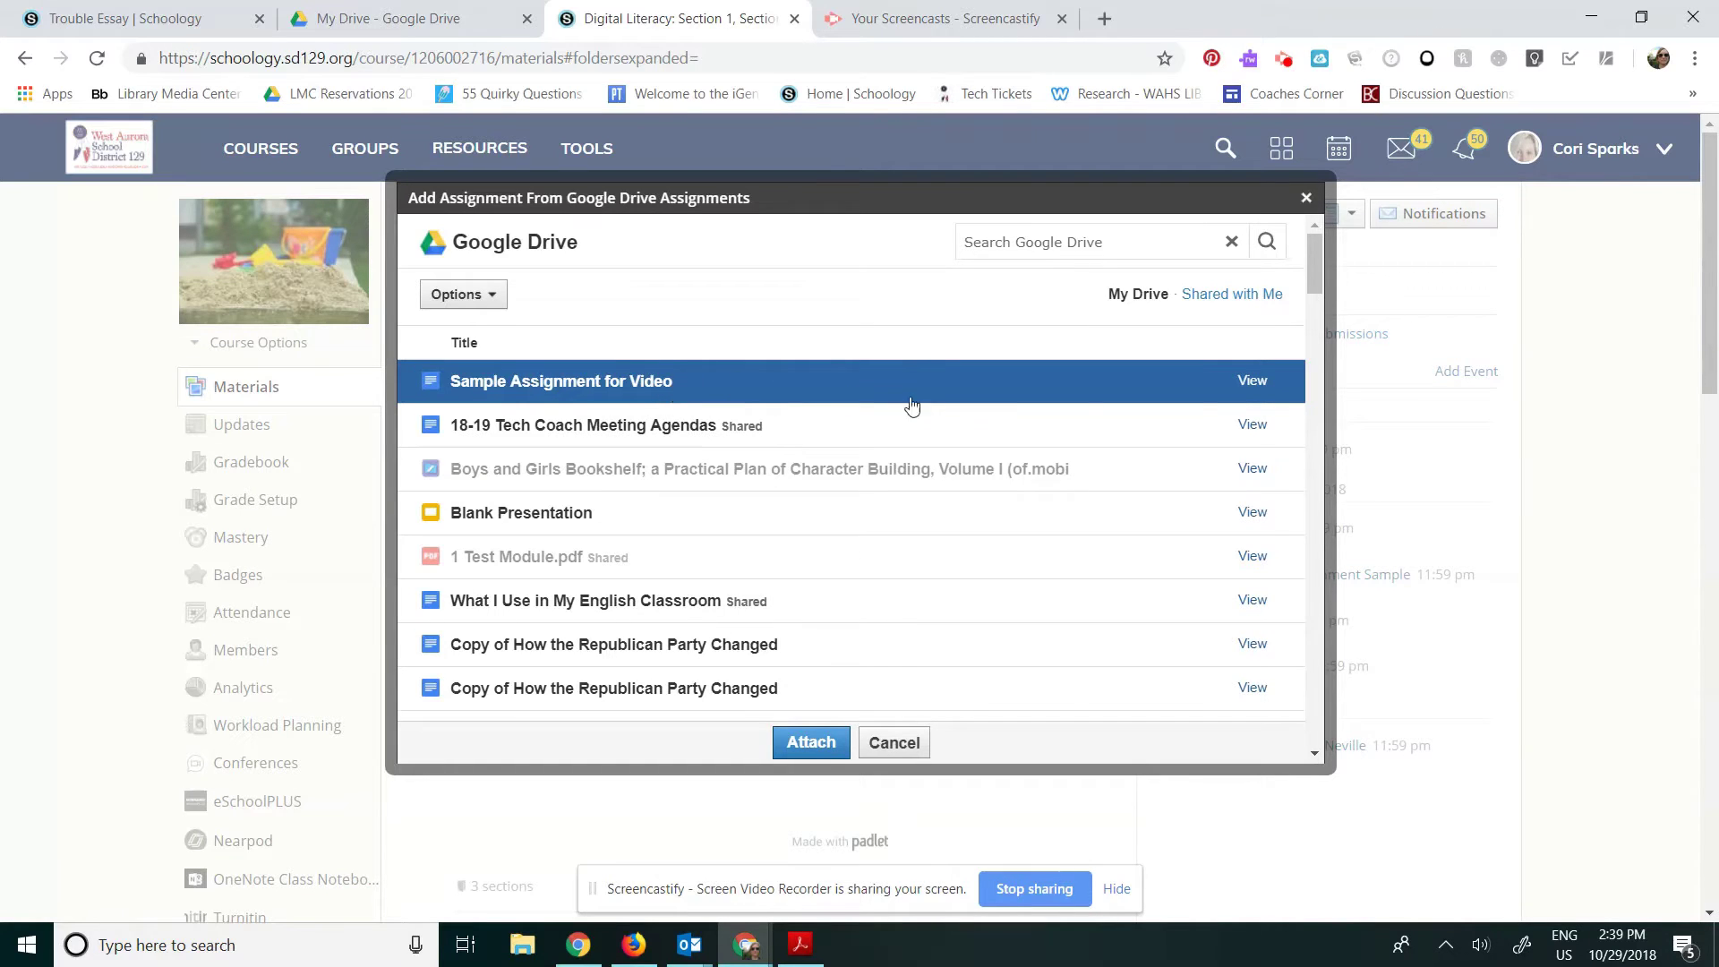
{"action": "left_click", "coordinate": [1030, 426]}
{"action": "left_click", "coordinate": [810, 742]}
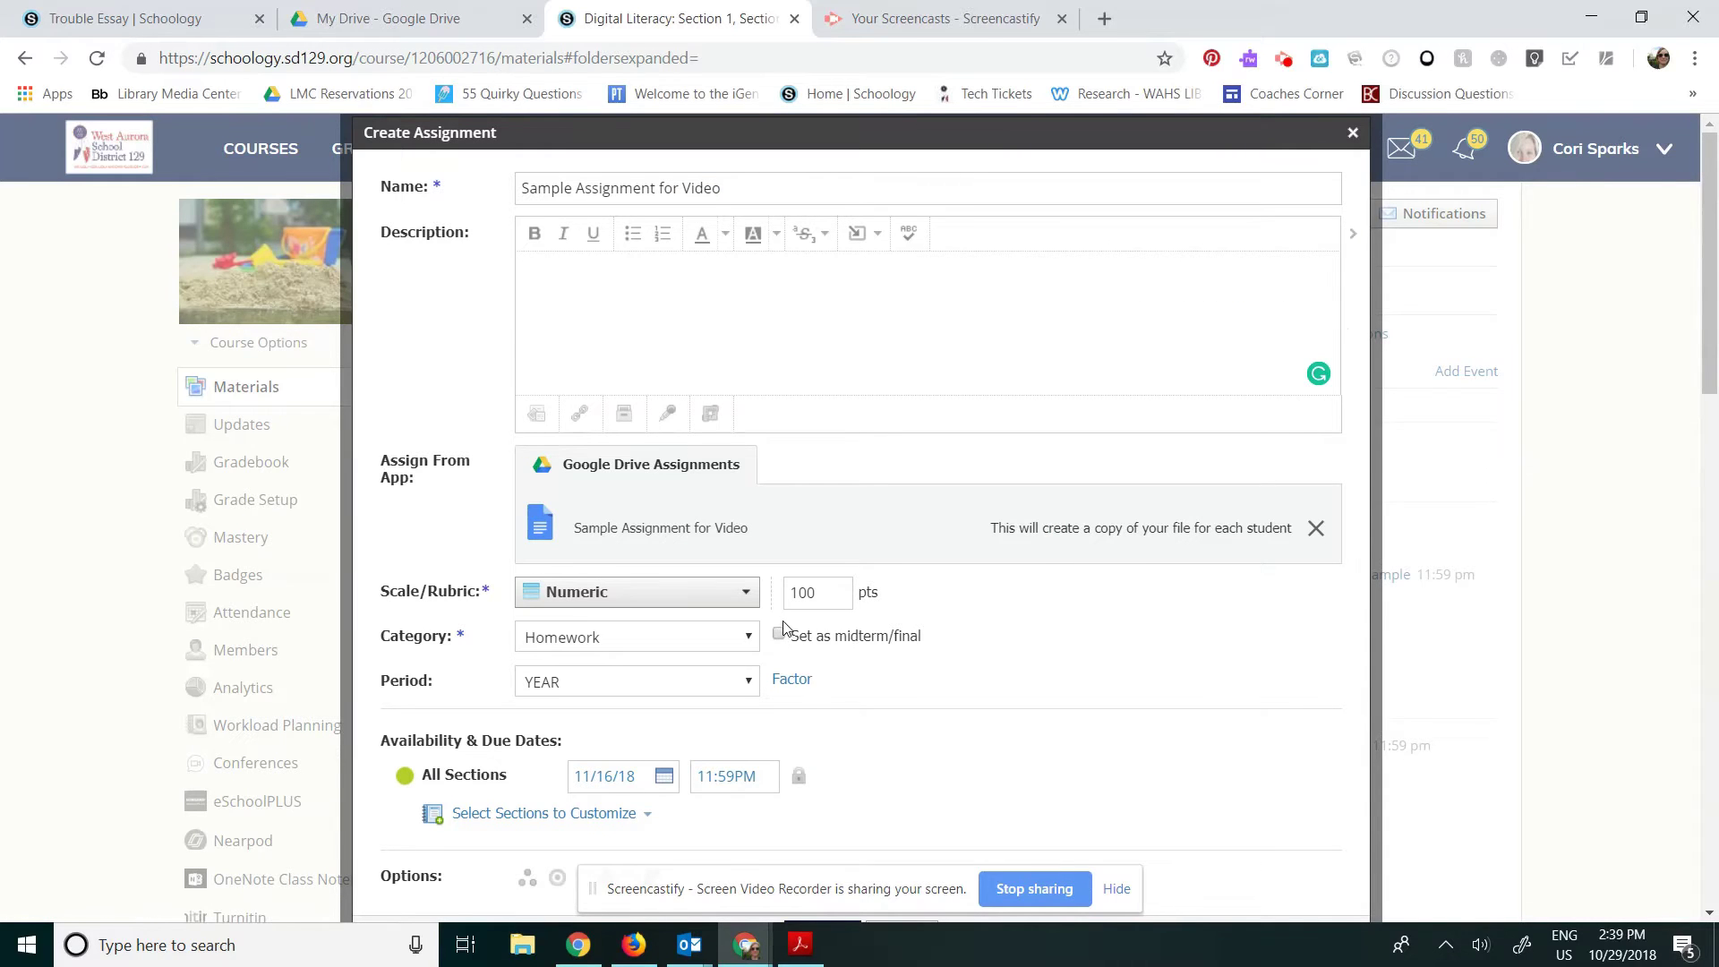
Create the assignment, then open Sample Assignment for Video from the Materials list.
{"action": "scroll", "coordinate": [1218, 743], "scroll_direction": "down", "scroll_amount": 3}
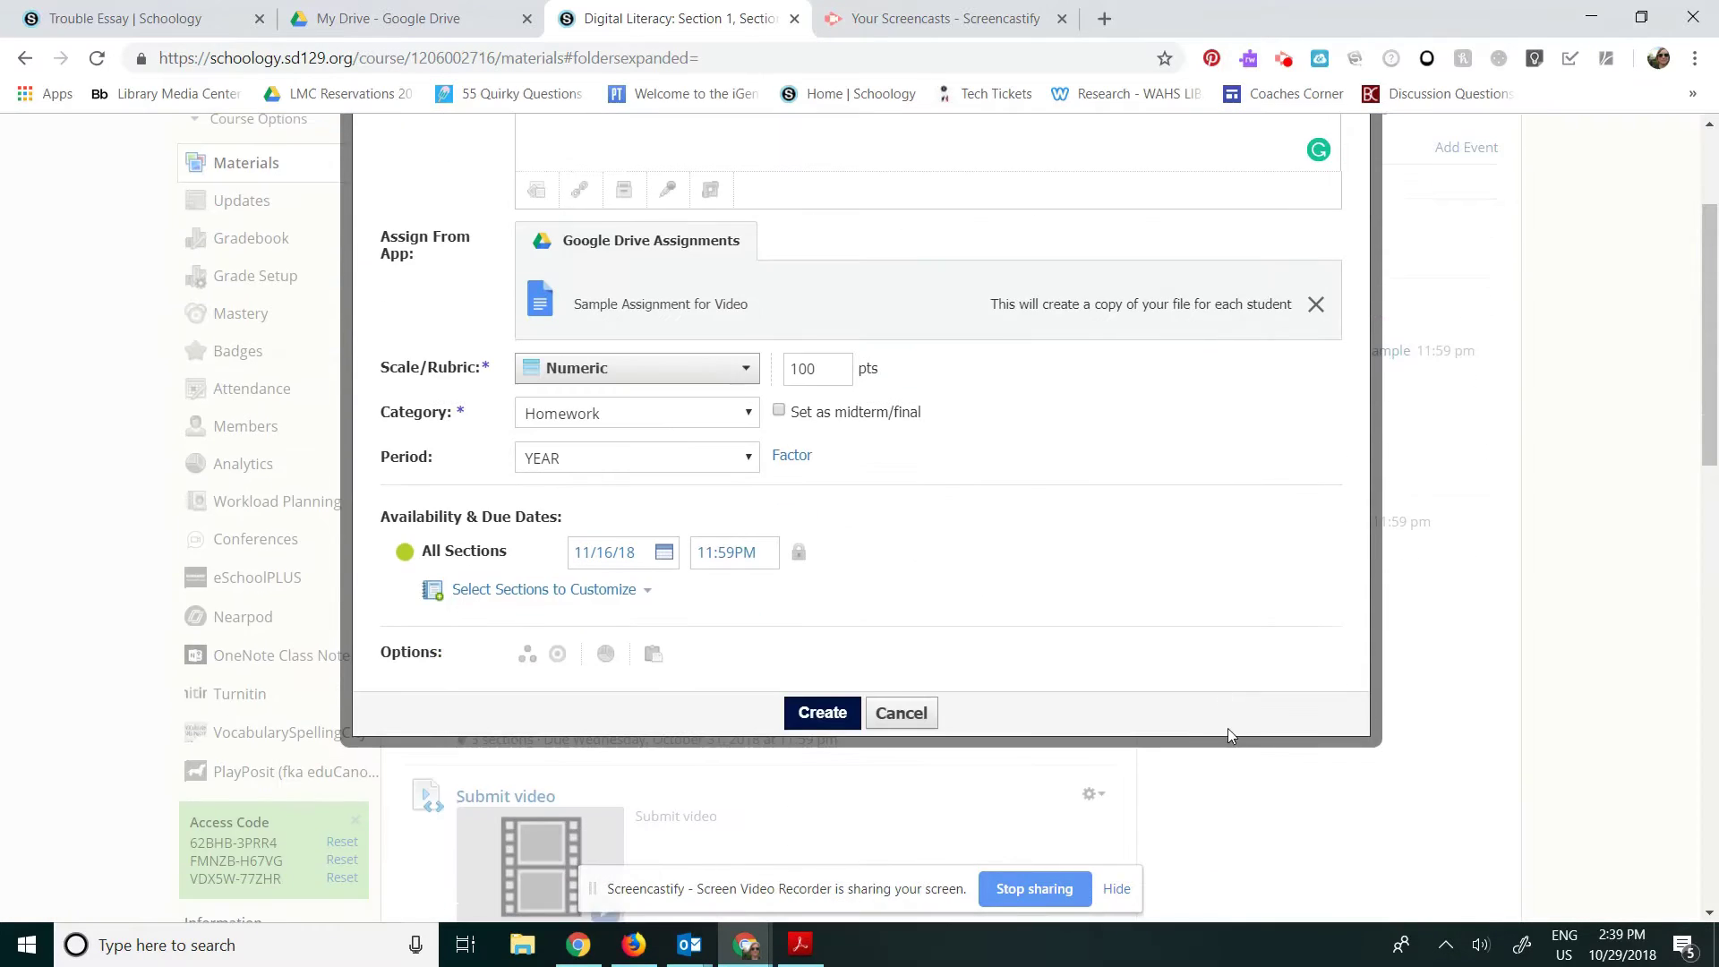
{"action": "left_click", "coordinate": [820, 714]}
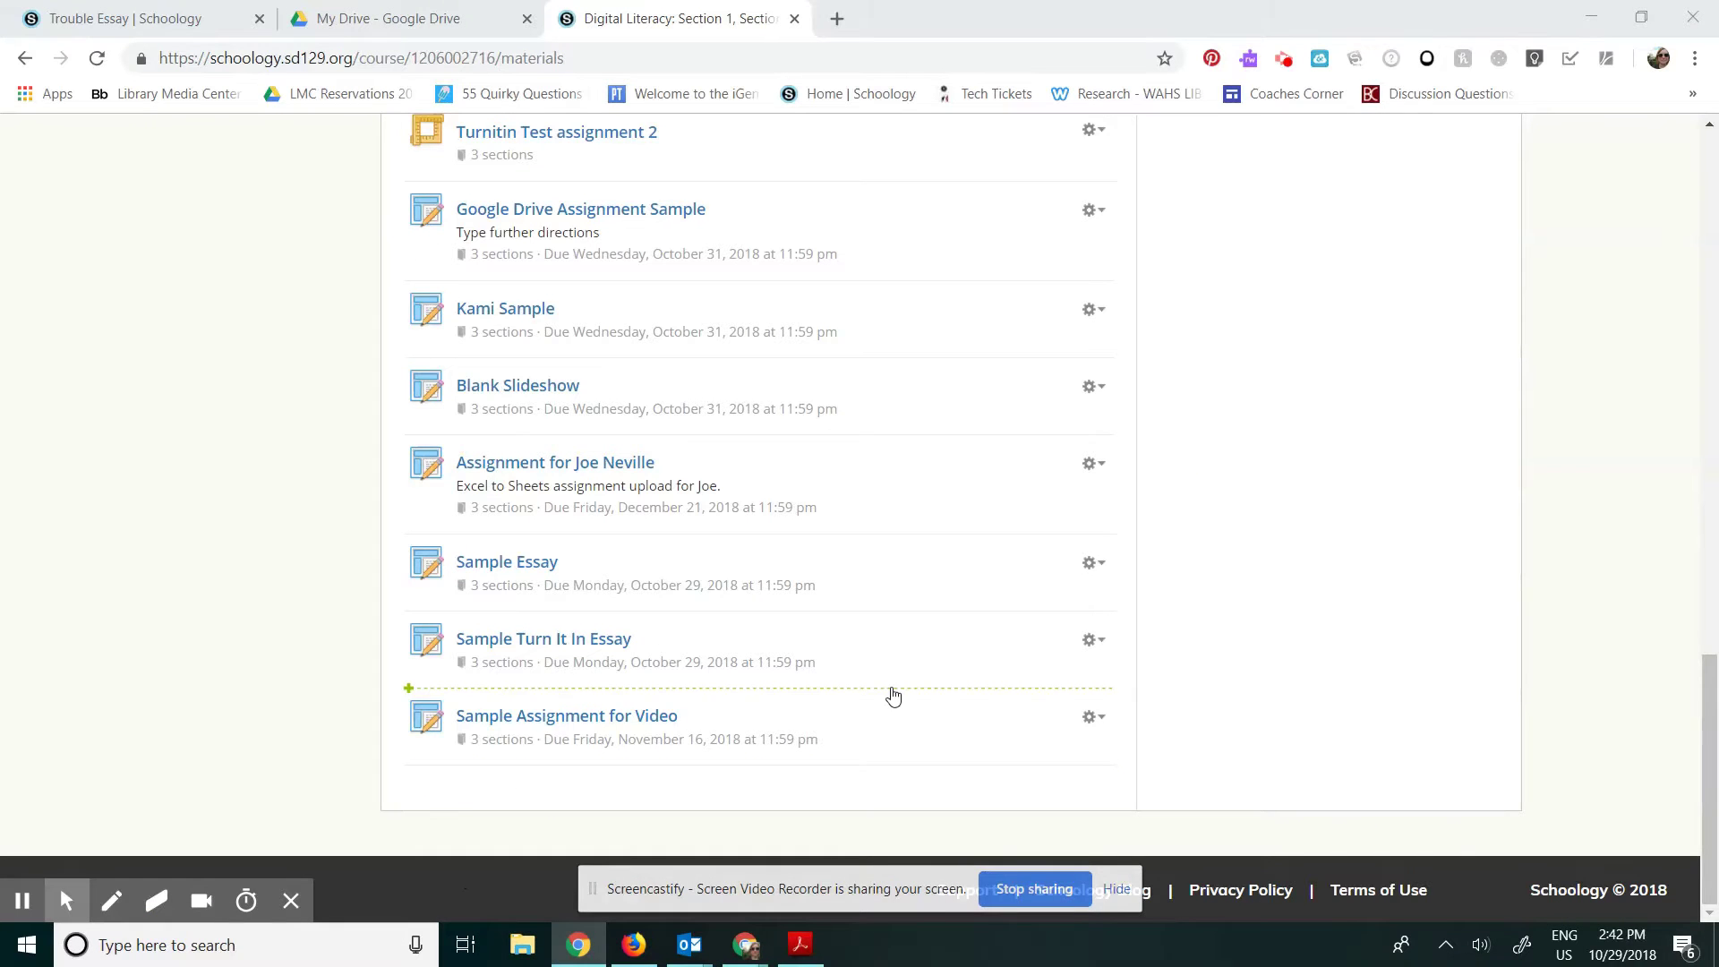
{"action": "scroll", "coordinate": [891, 694], "scroll_direction": "up", "scroll_amount": 15}
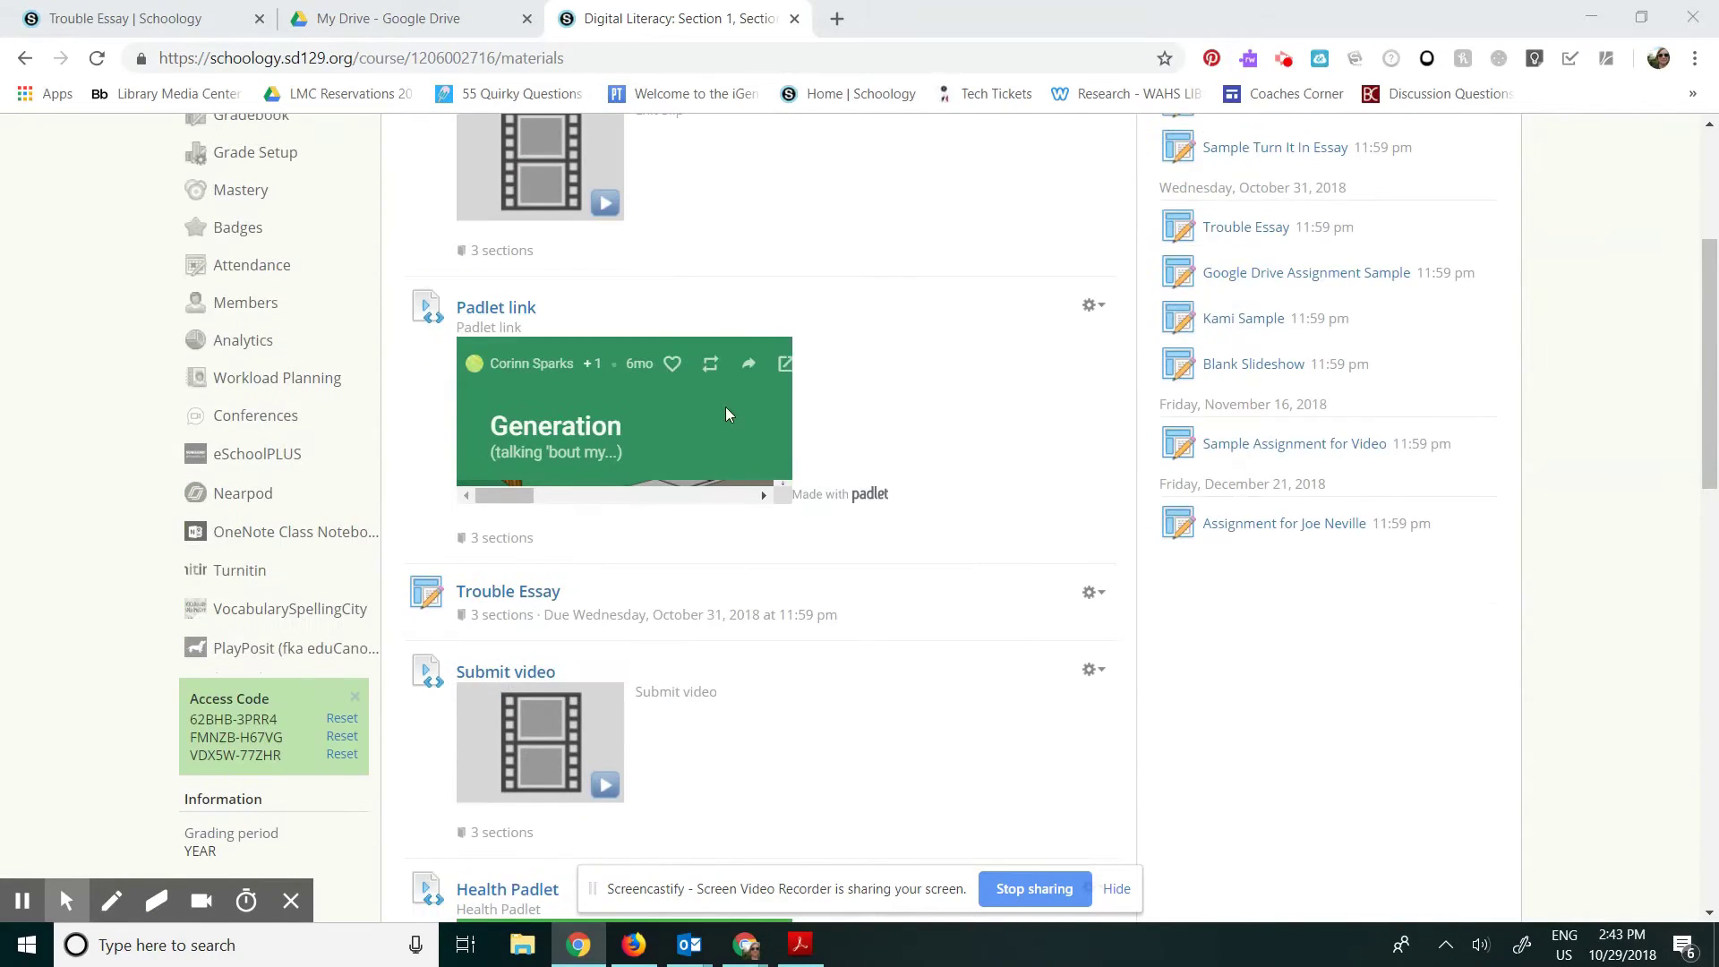
{"action": "scroll", "coordinate": [733, 417], "scroll_direction": "up", "scroll_amount": 2}
{"action": "scroll", "coordinate": [687, 452], "scroll_direction": "down", "scroll_amount": 11}
{"action": "scroll", "coordinate": [687, 452], "scroll_direction": "down", "scroll_amount": 5}
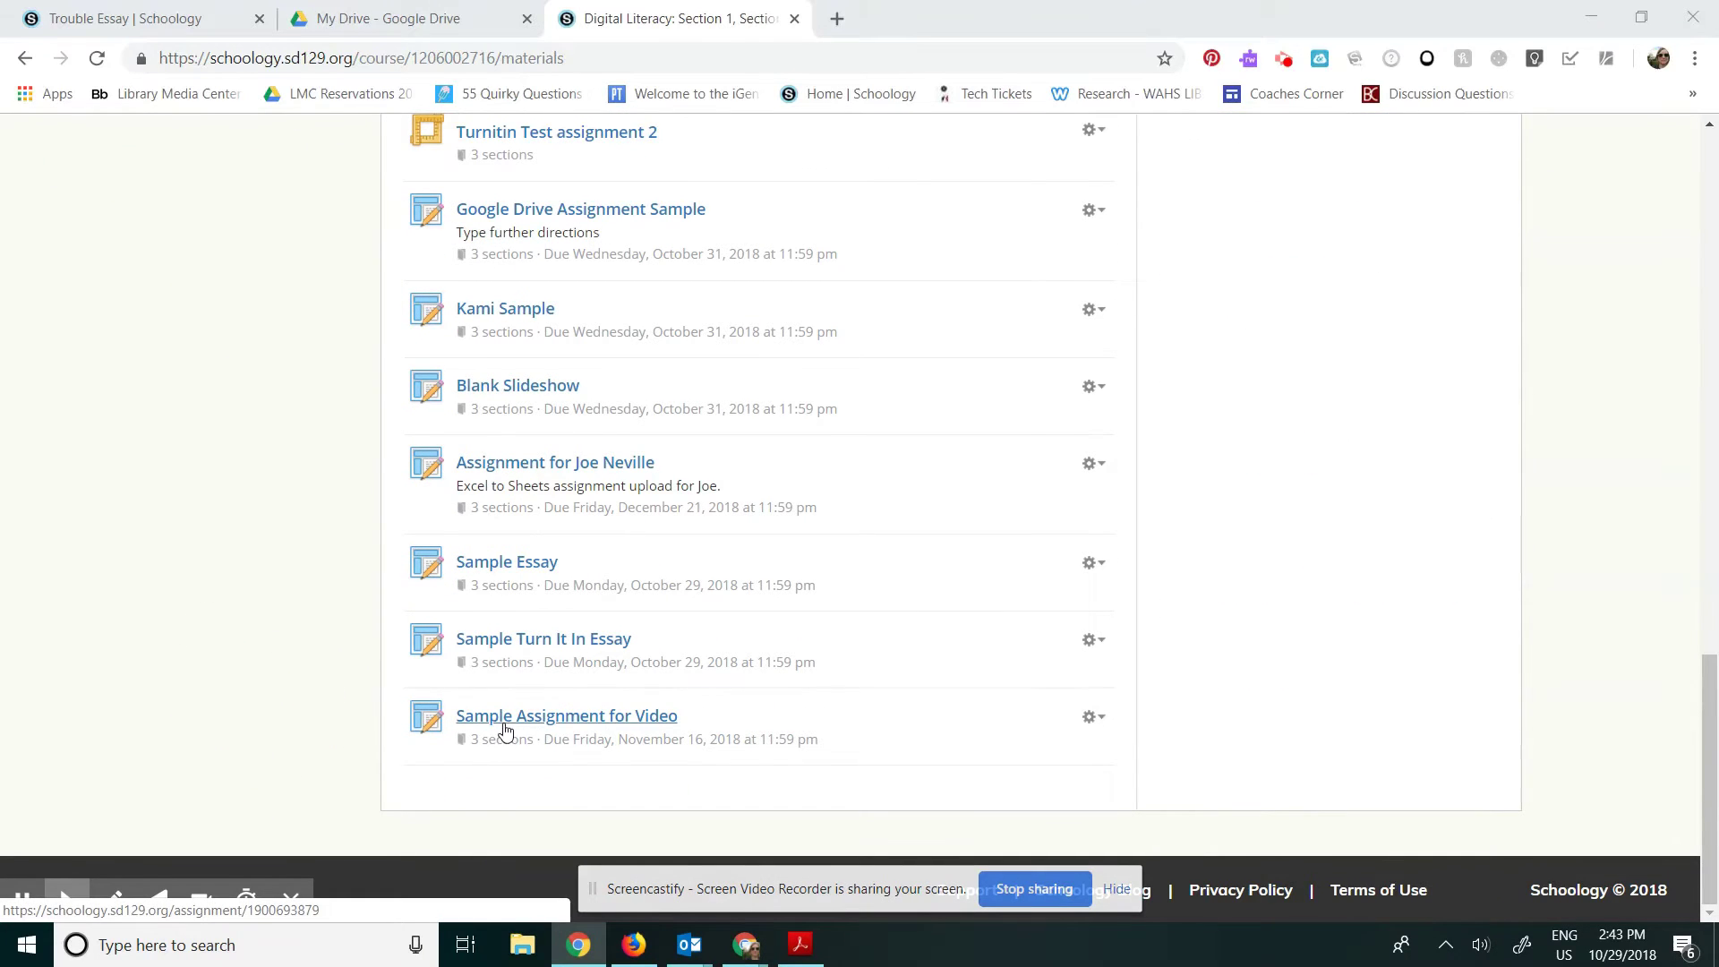
{"action": "left_click", "coordinate": [549, 723]}
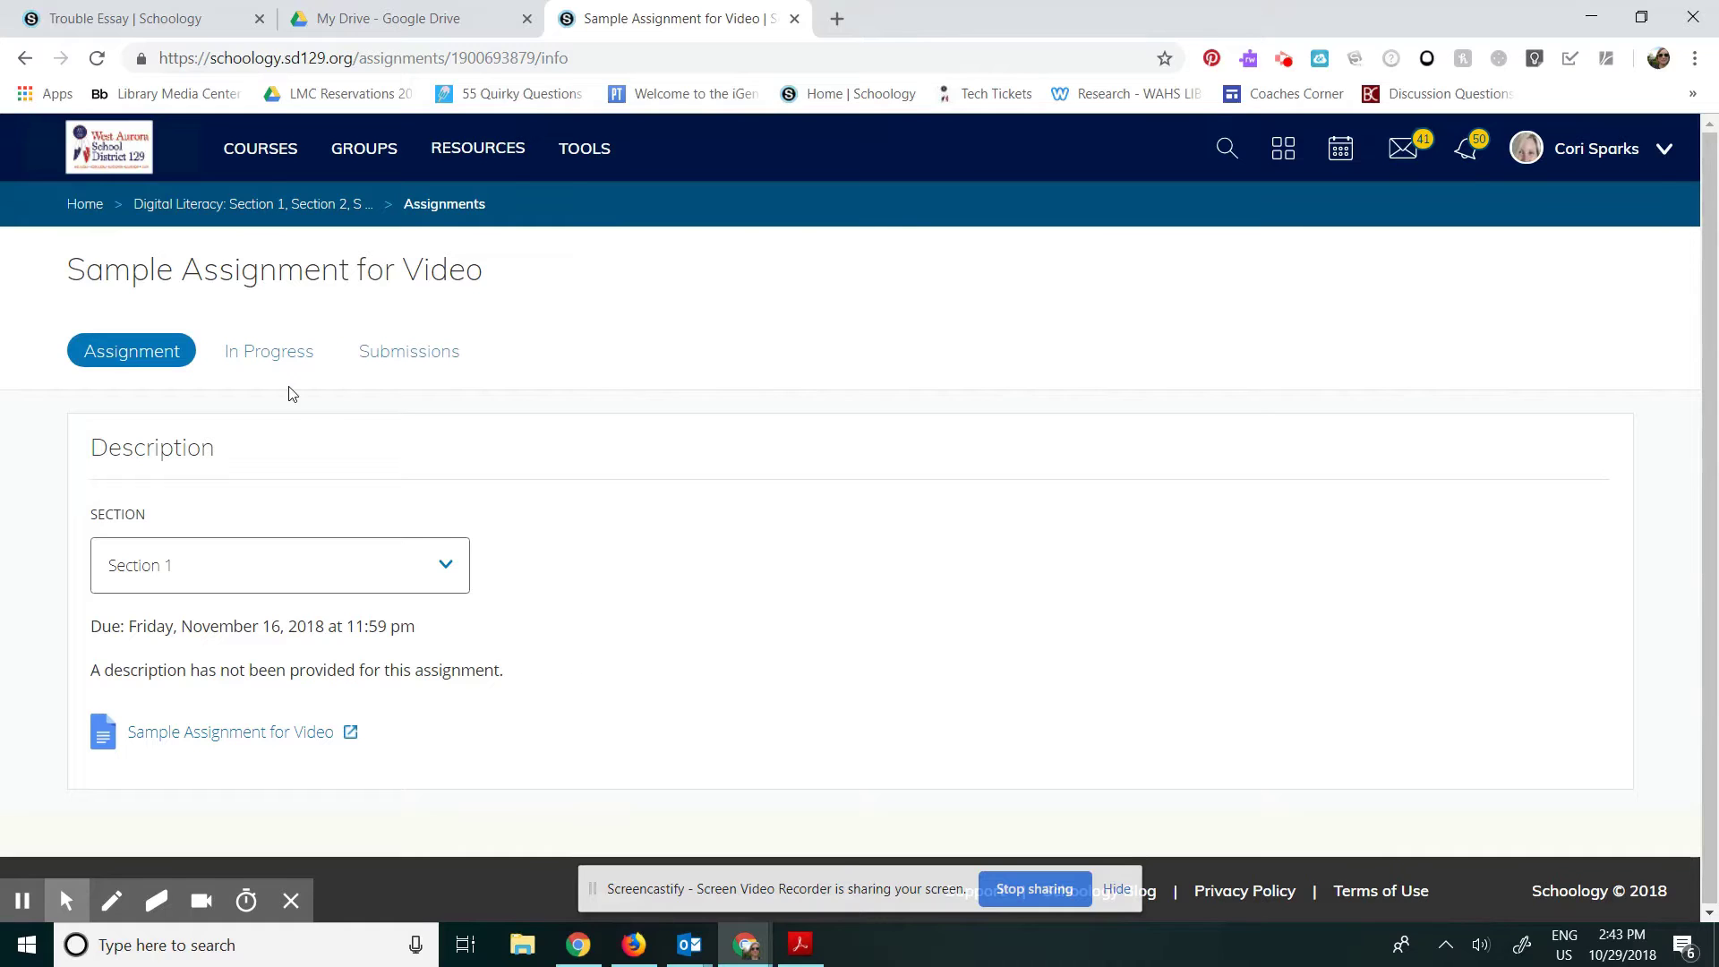
Show the In Progress list for Sample Assignment for Video.
{"action": "left_click", "coordinate": [288, 372]}
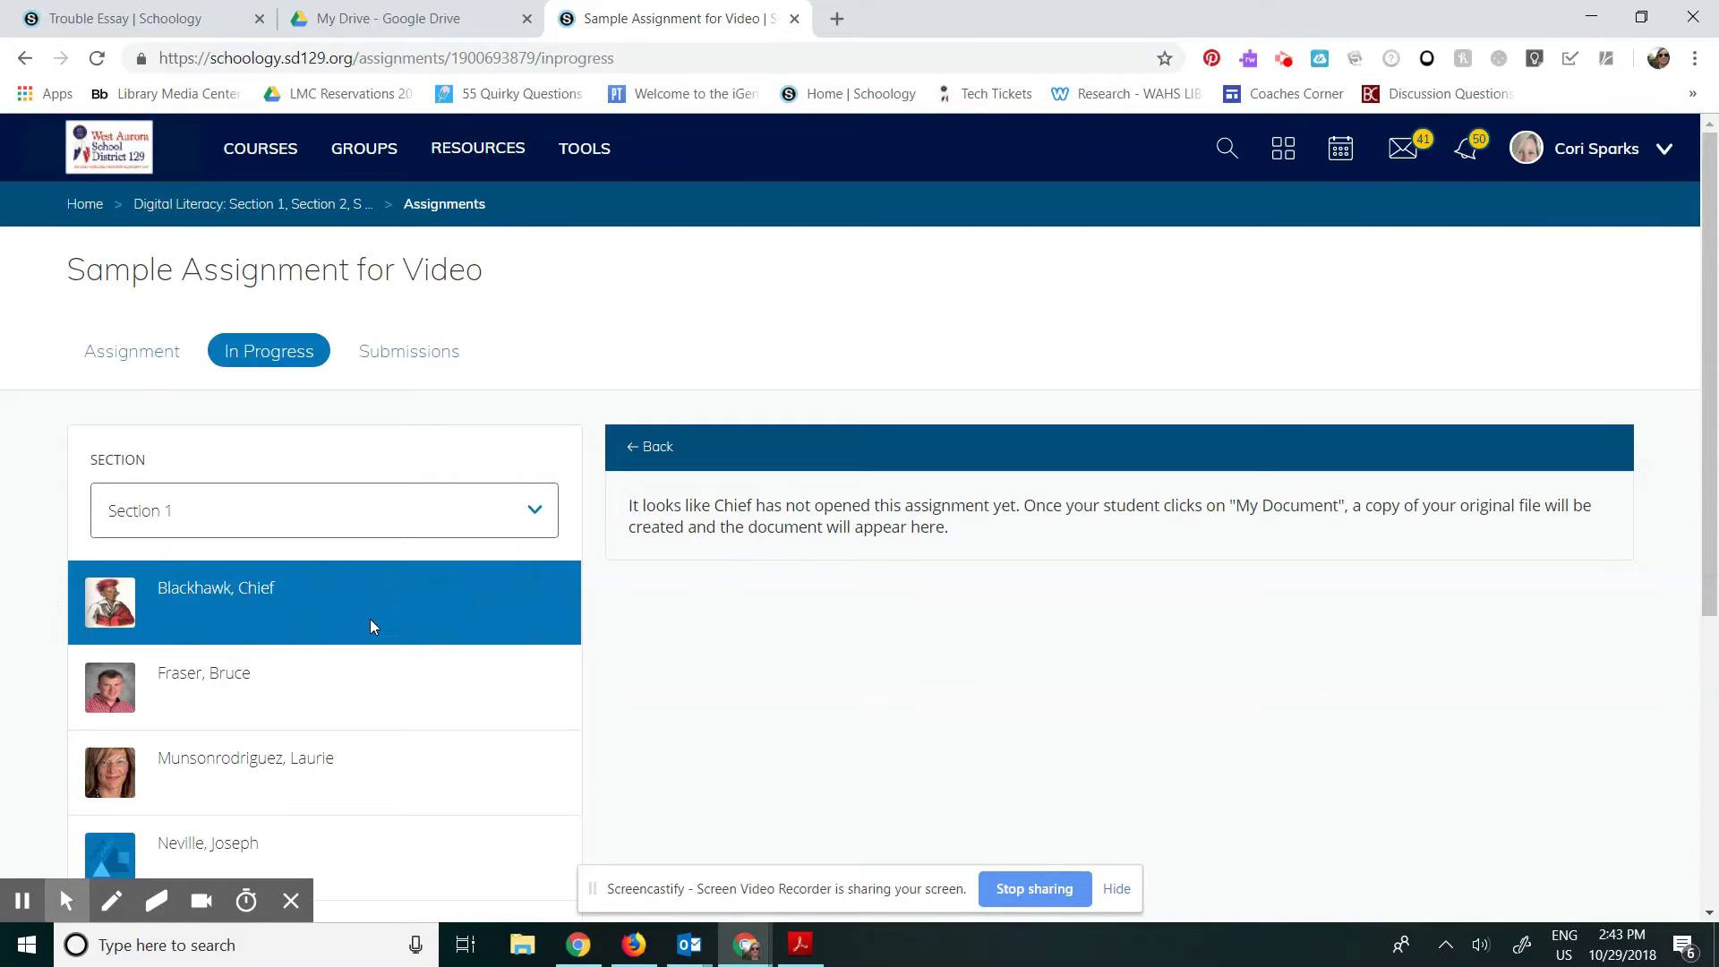
In the student's window, open Sample Assignment for Video and its My Document copy.
{"action": "left_click", "coordinate": [746, 944]}
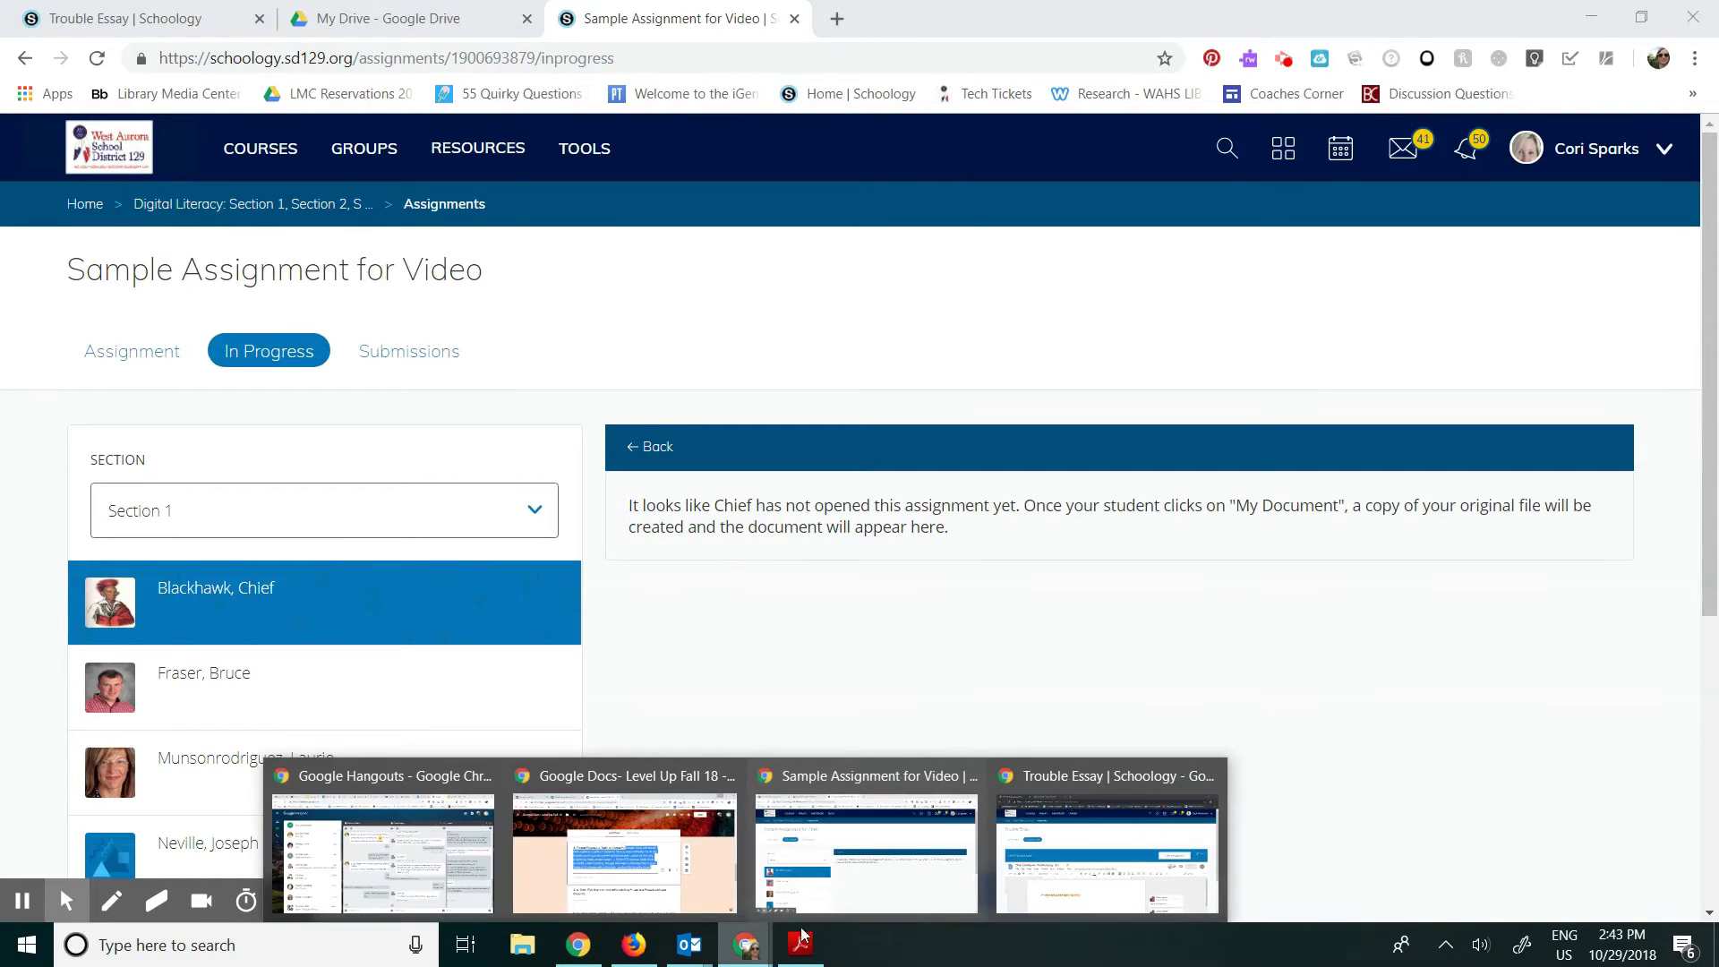
{"action": "left_click", "coordinate": [1059, 863]}
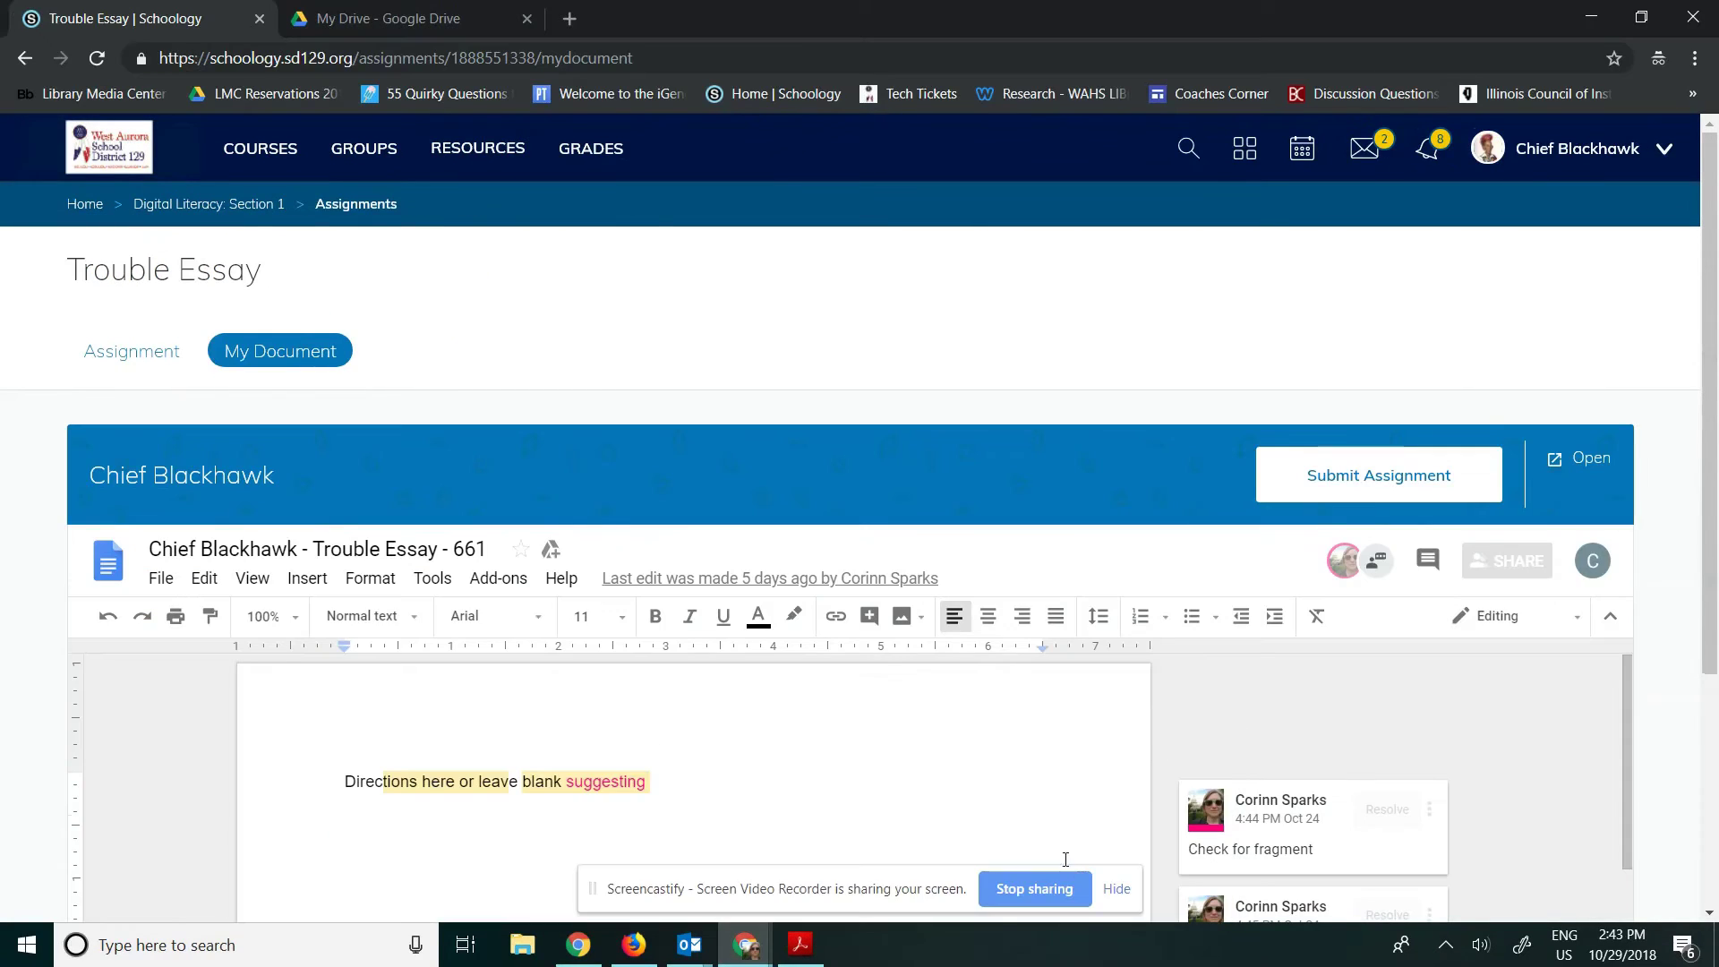
{"action": "left_click", "coordinate": [238, 205]}
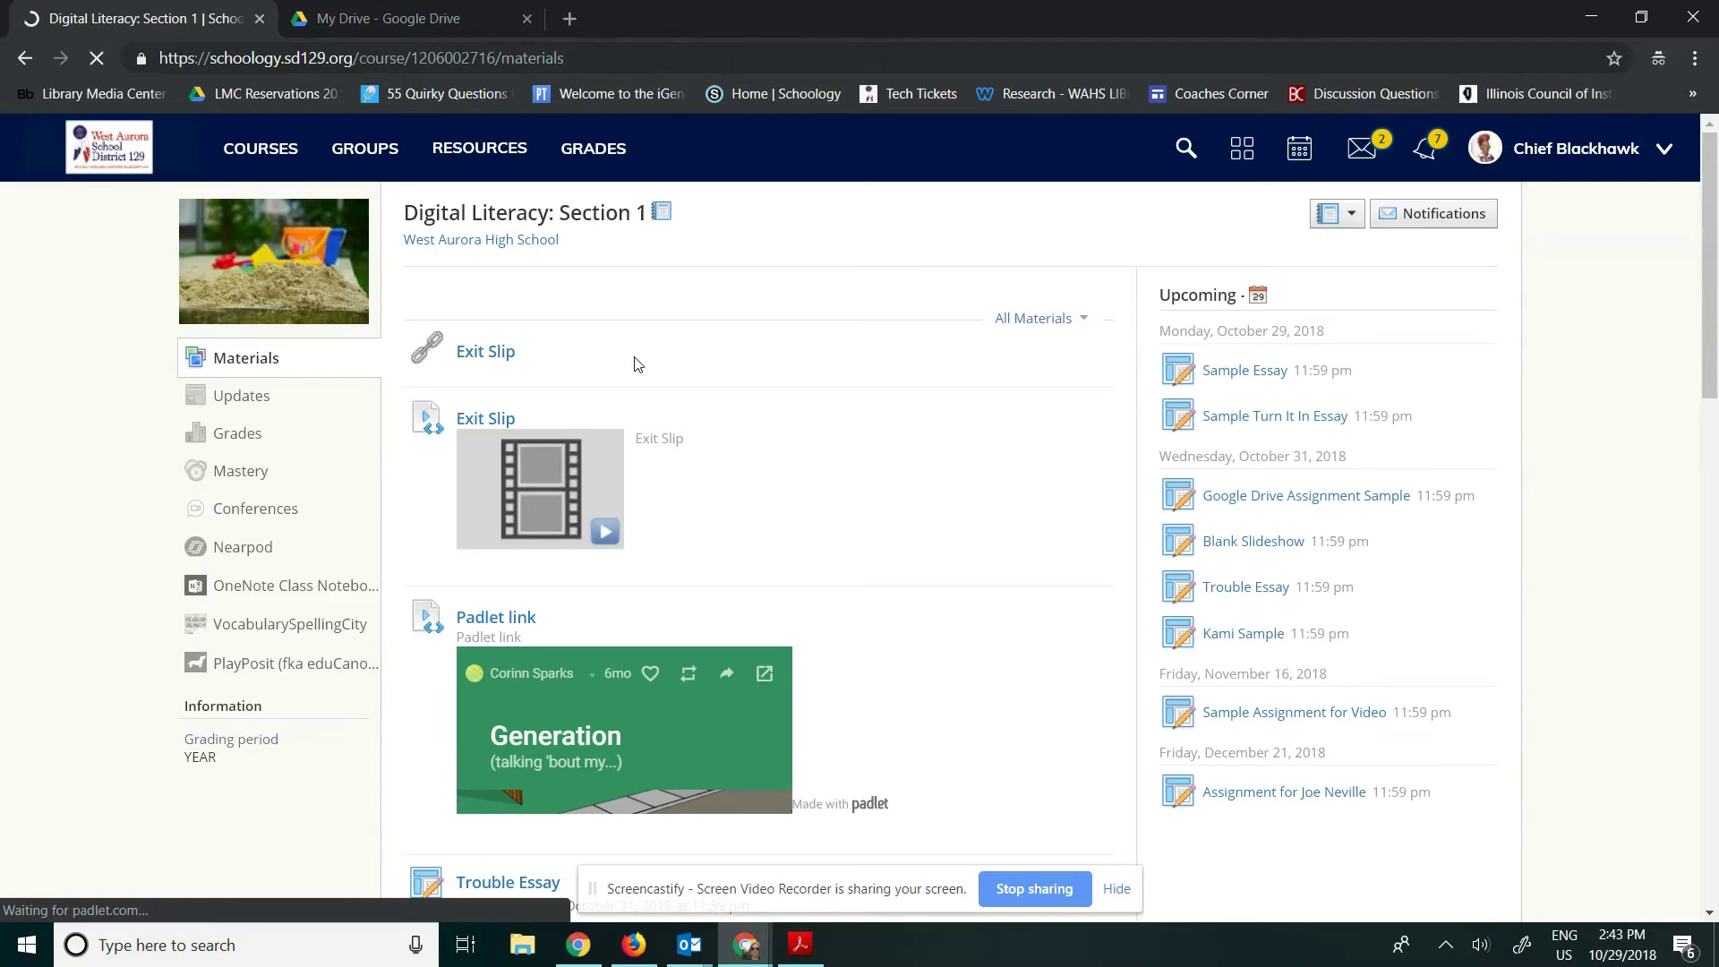
{"action": "scroll", "coordinate": [1105, 512], "scroll_direction": "down", "scroll_amount": 3}
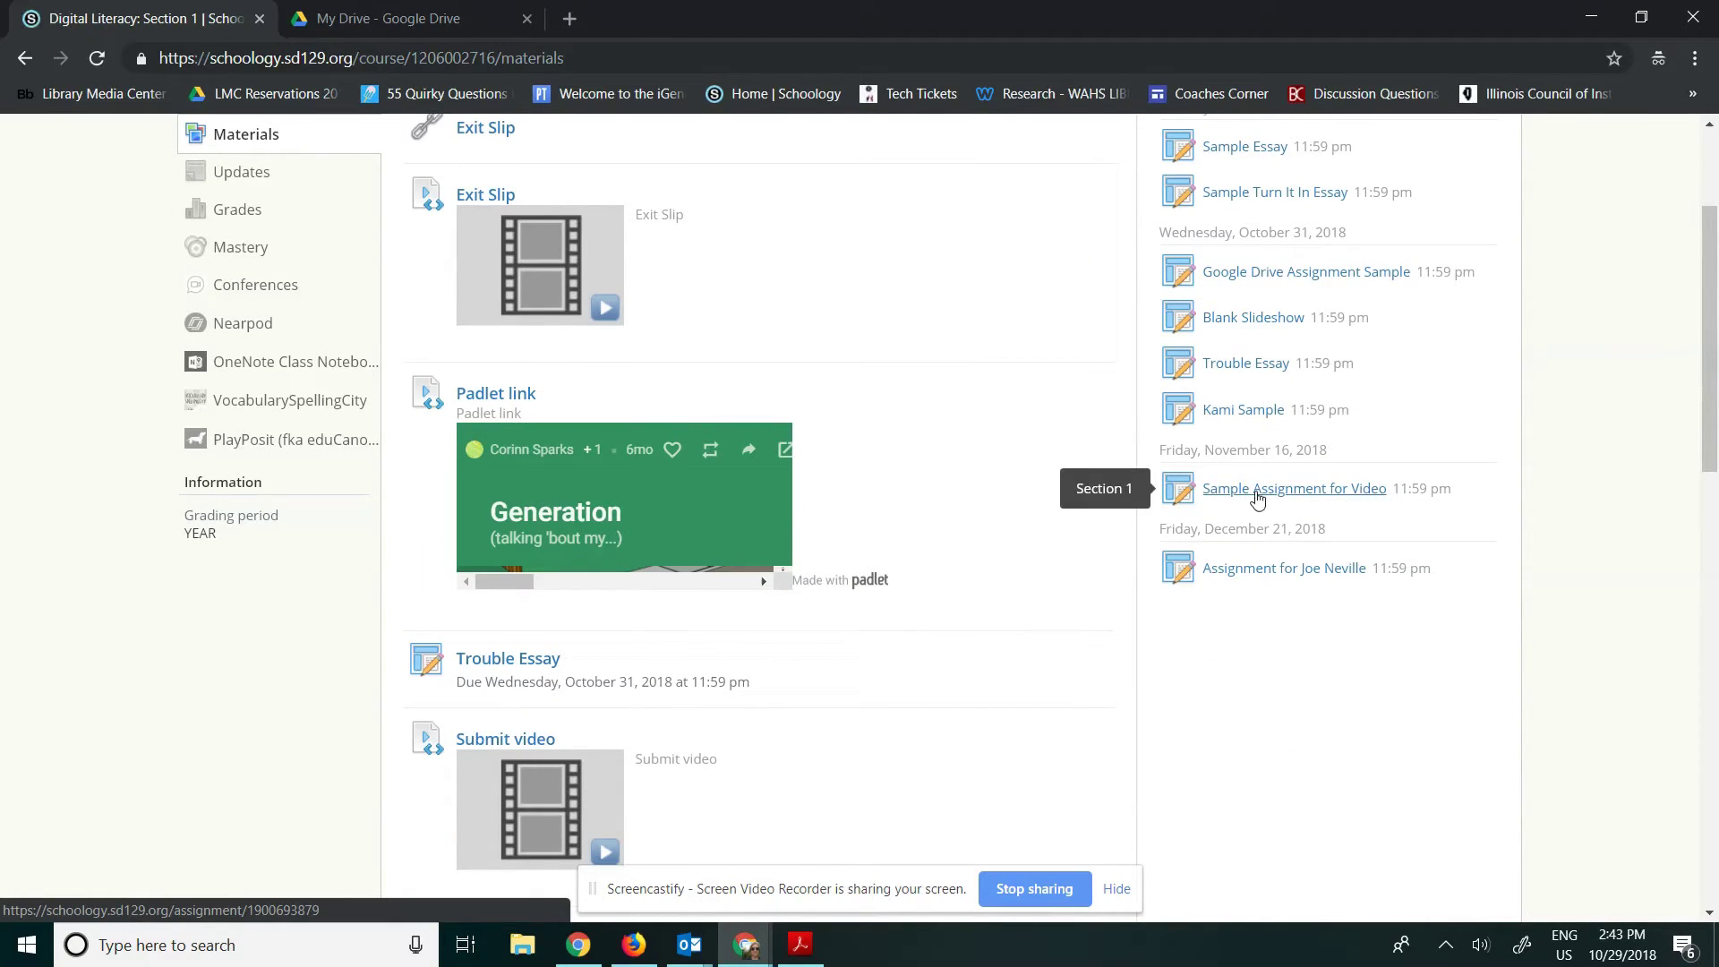
{"action": "left_click", "coordinate": [1342, 494]}
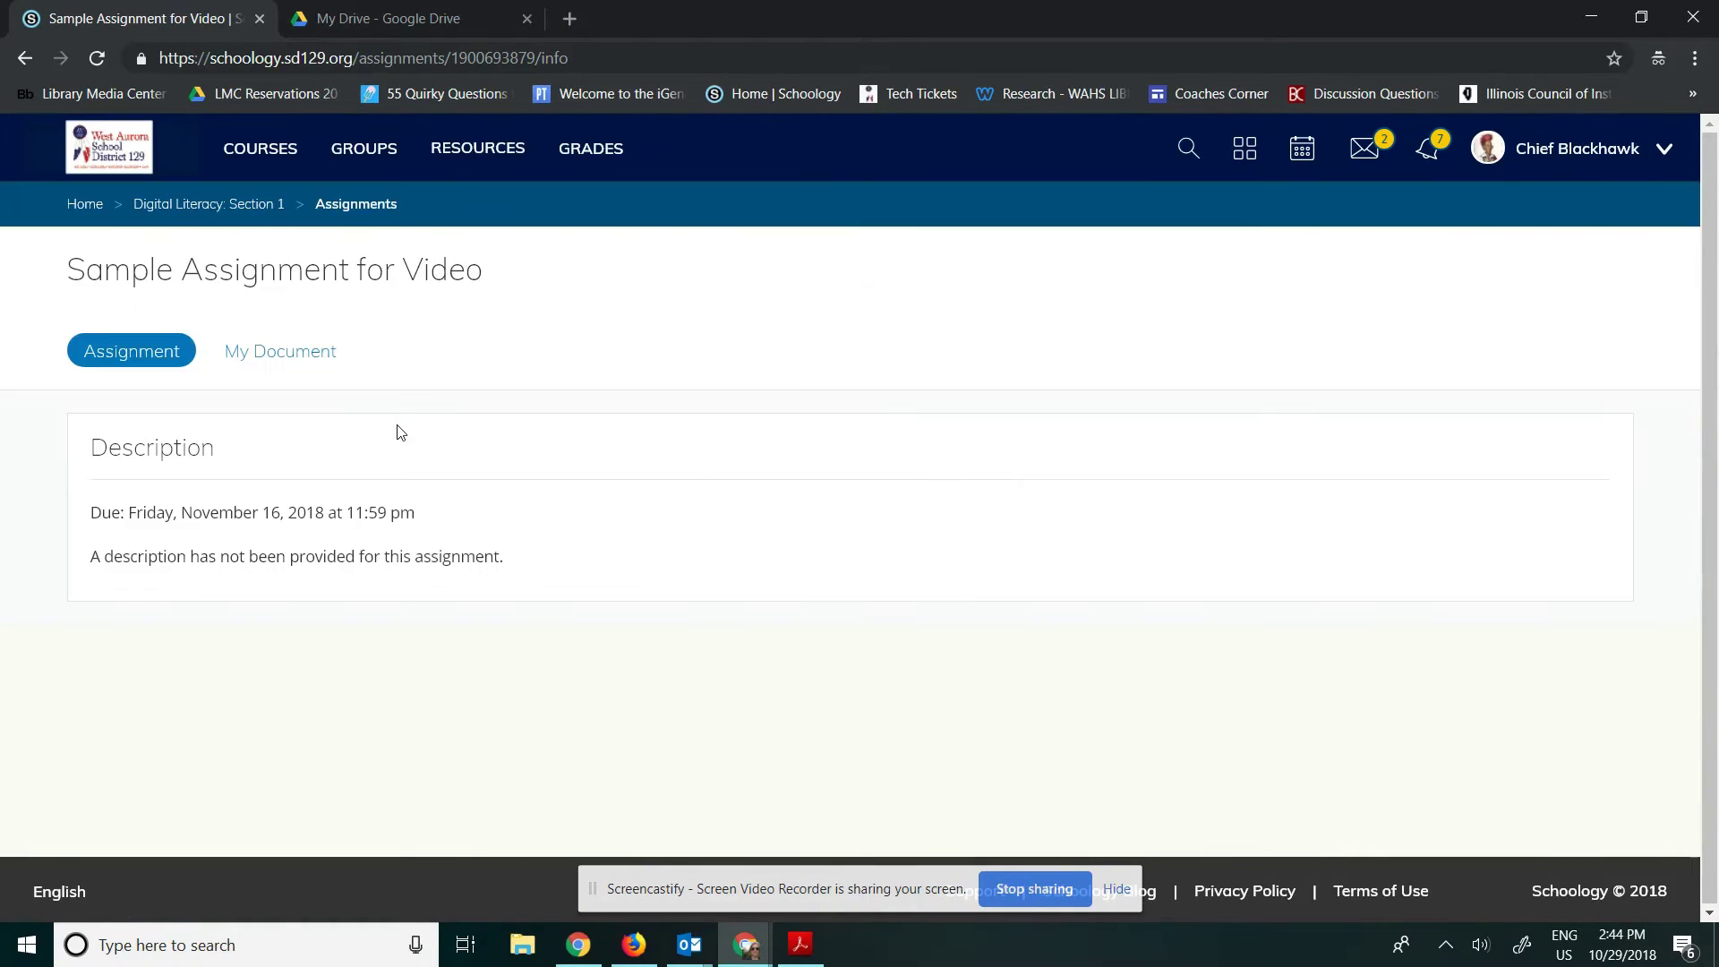
{"action": "left_click", "coordinate": [298, 354]}
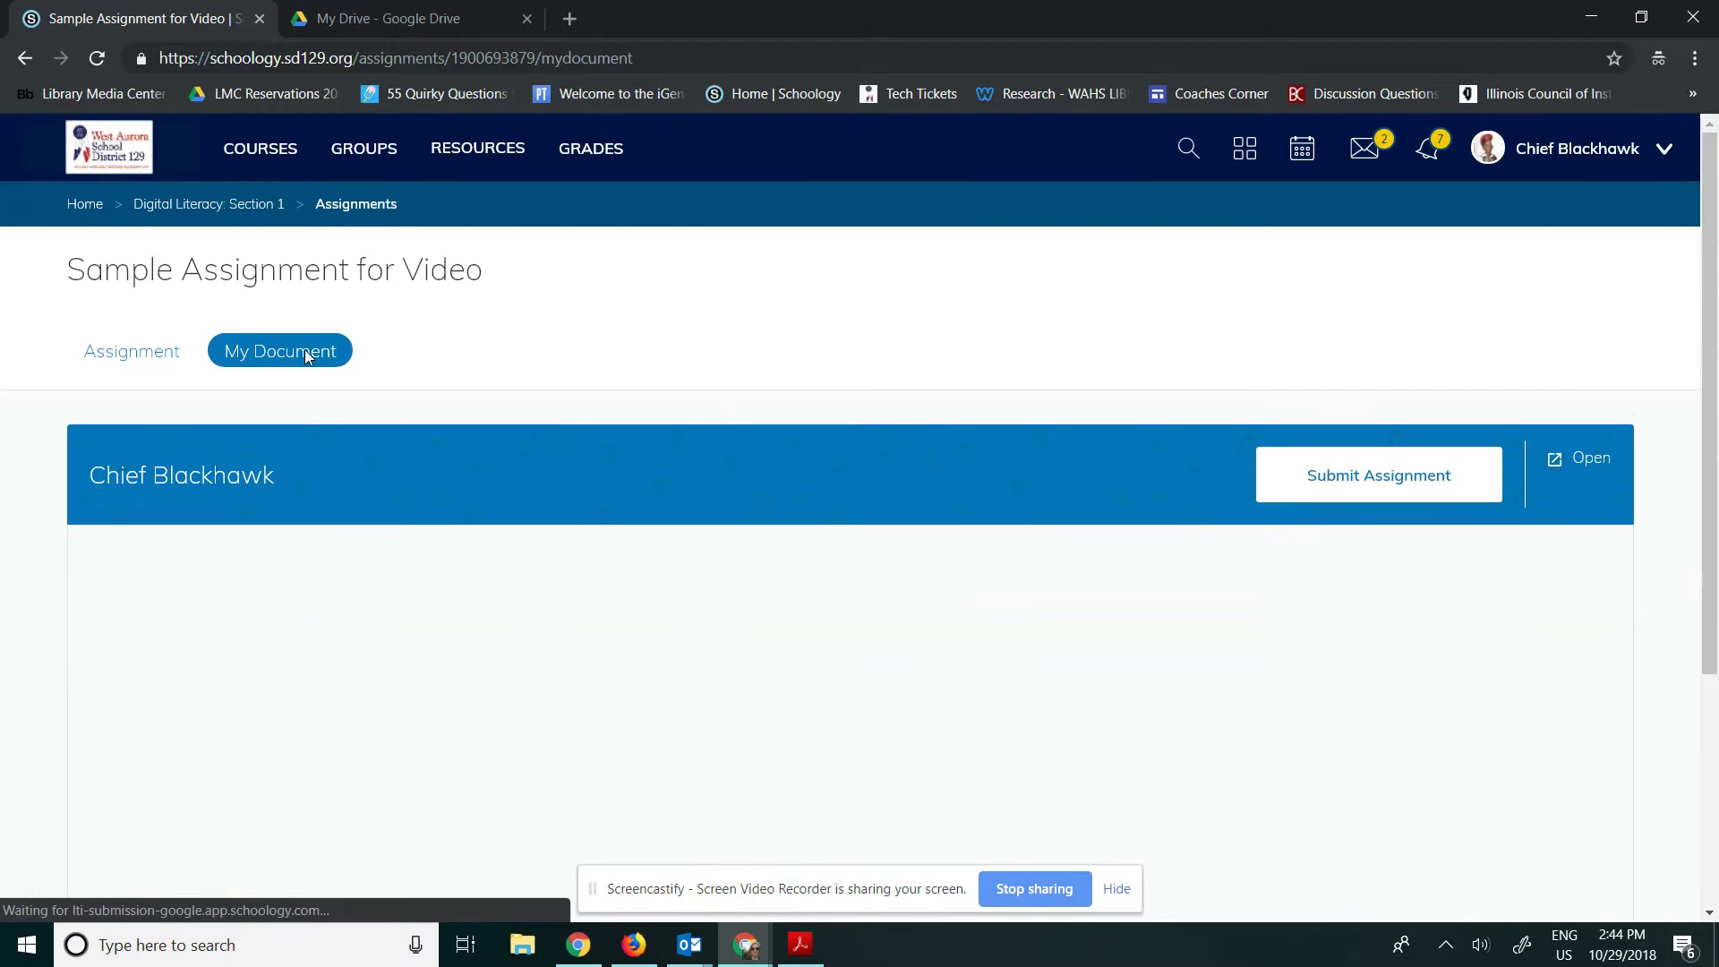
{"action": "scroll", "coordinate": [205, 630], "scroll_direction": "down", "scroll_amount": 1}
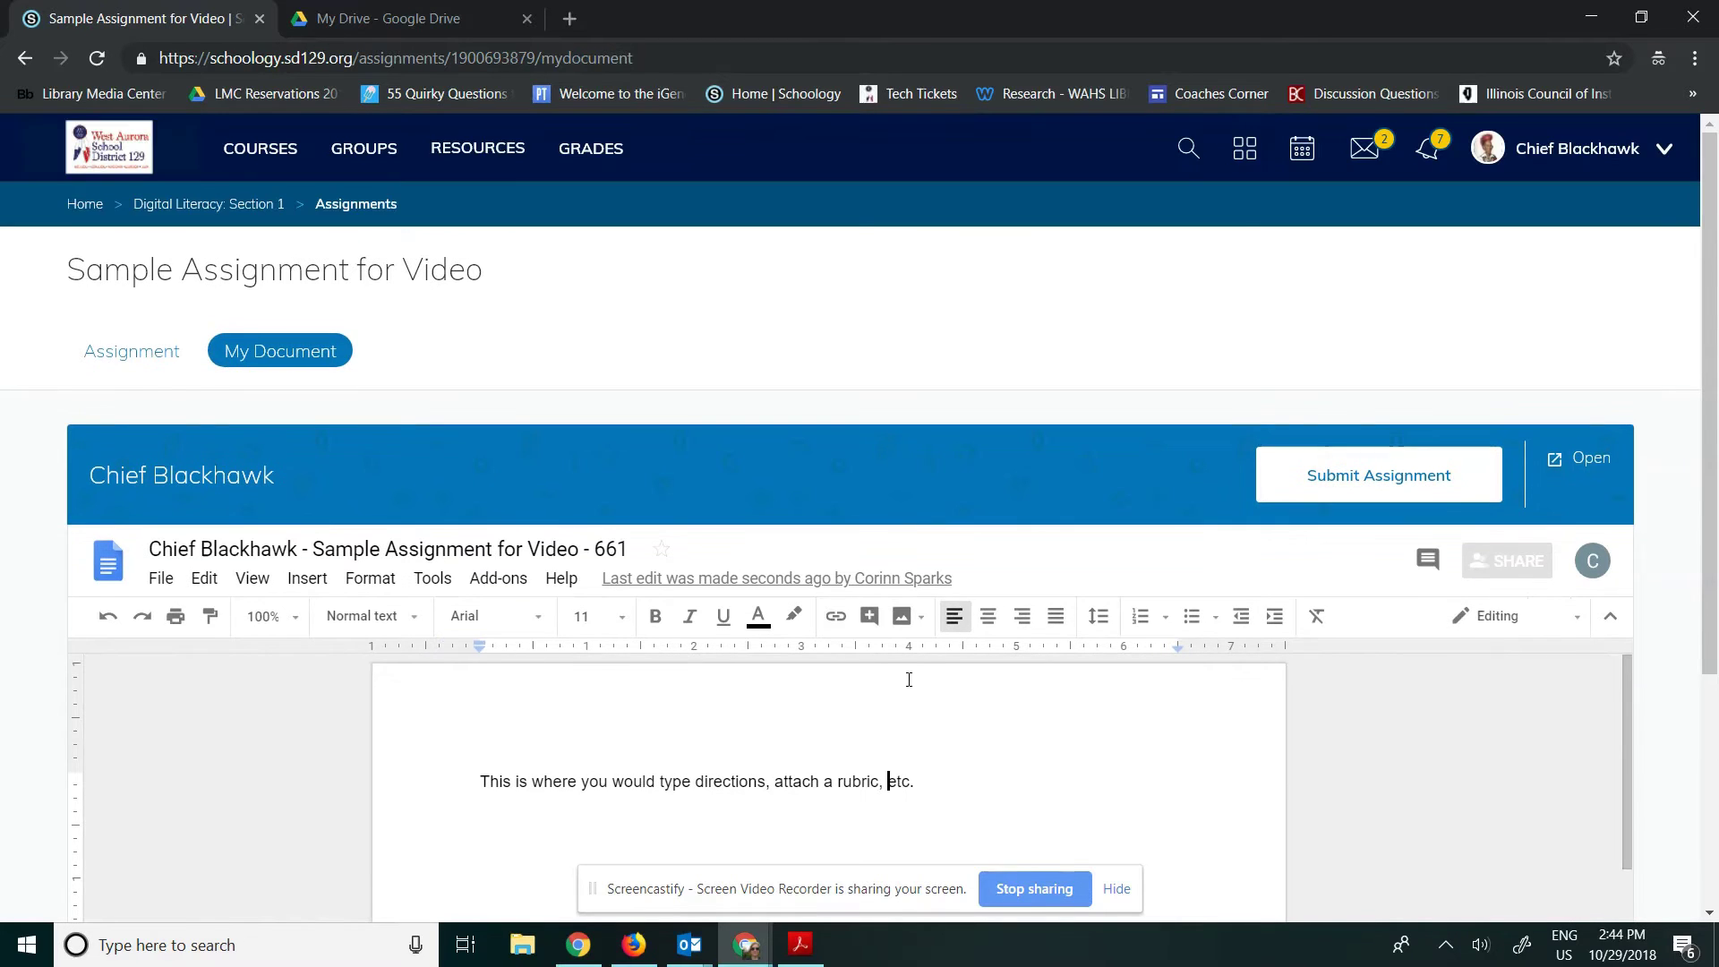
Type a sentence identifying the student on a new line below the directions.
{"action": "key", "text": "Return"}
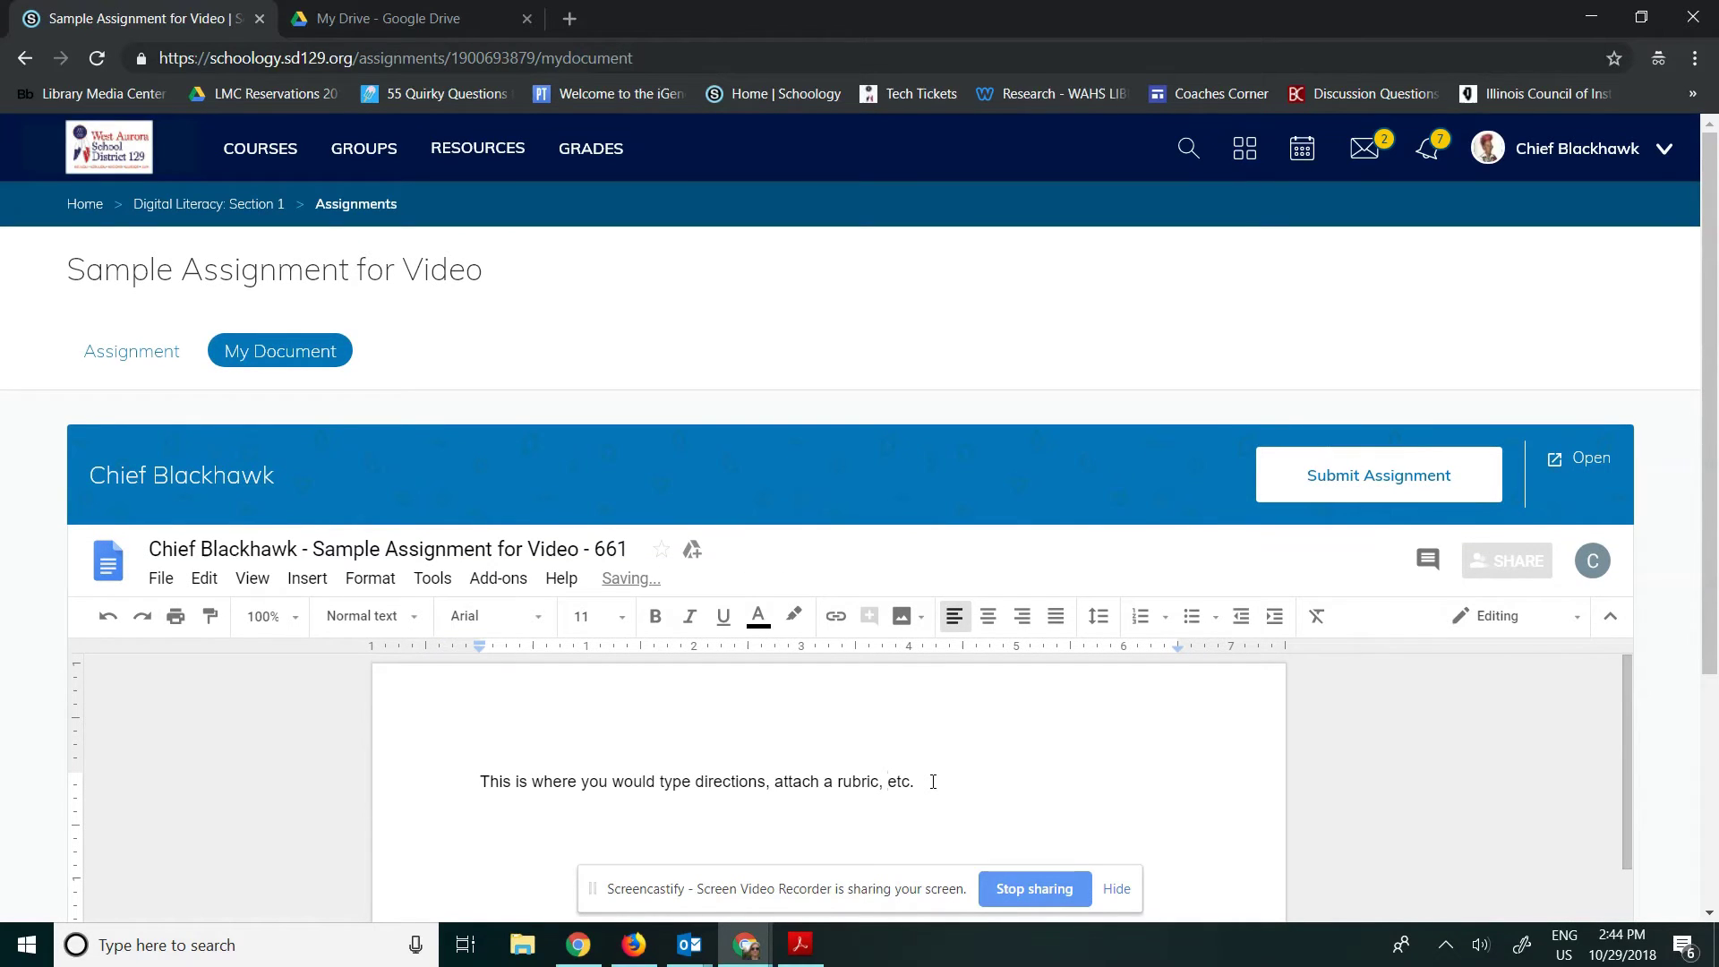
{"action": "type", "text": "This is Chief Black"}
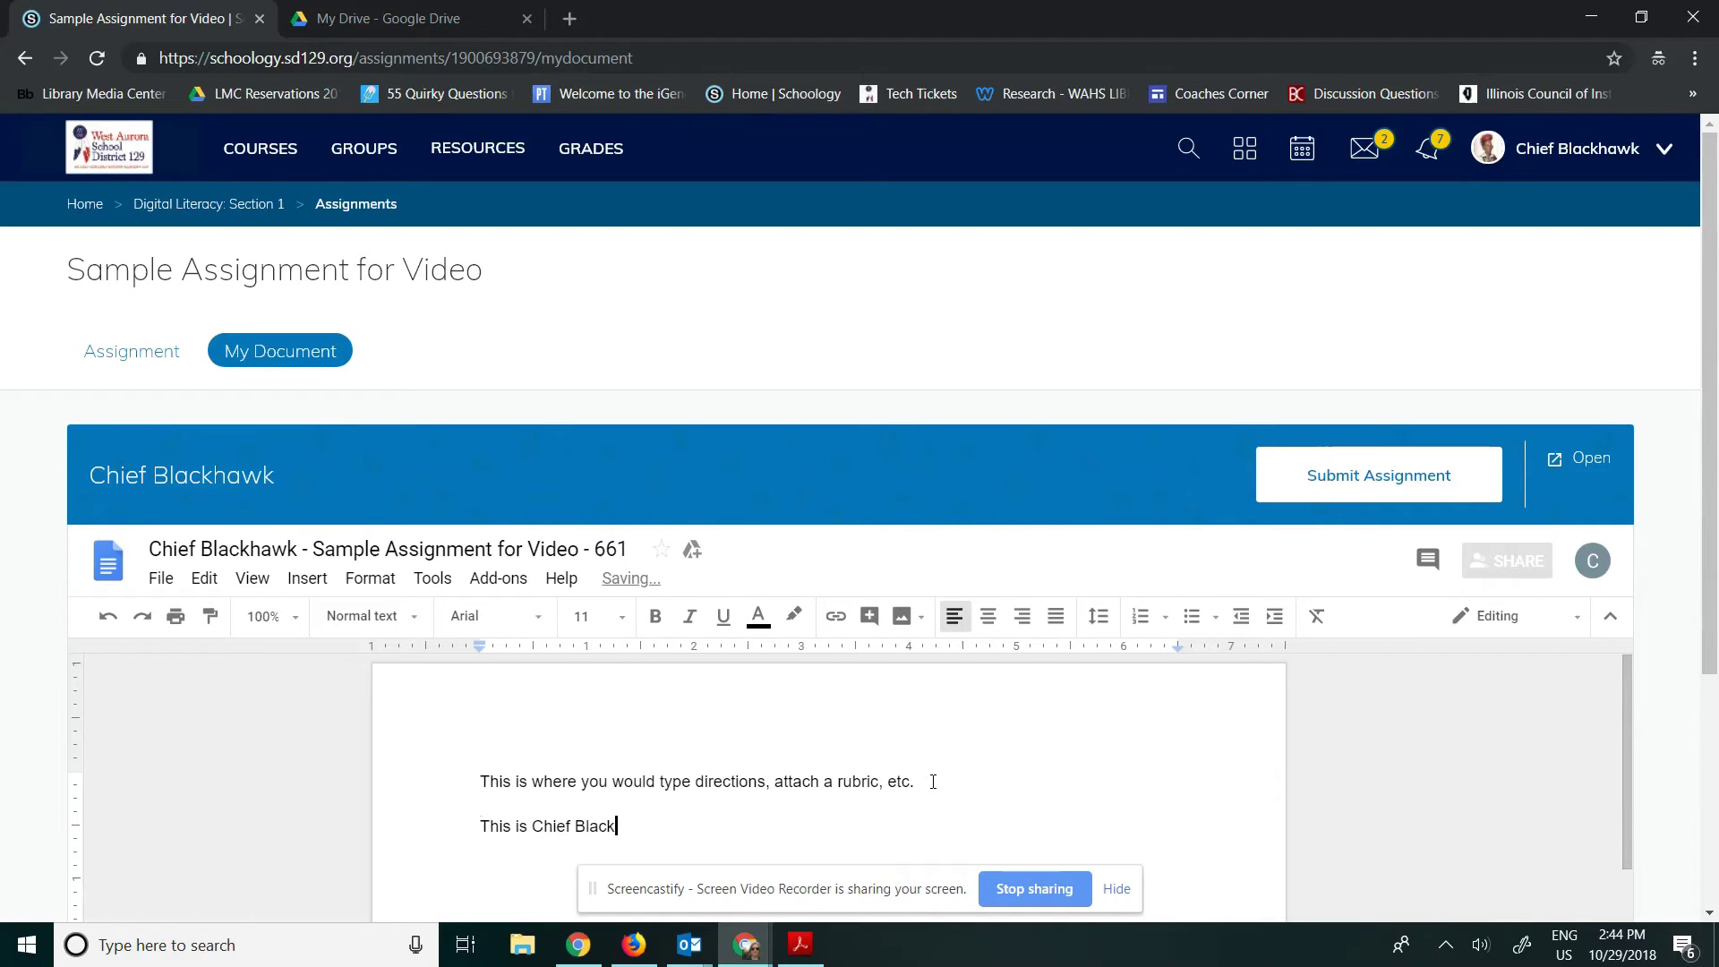
{"action": "type", "text": "hawk typing."}
Return to the teacher's assignment window and reload to show the student's document.
{"action": "mouse_move", "coordinate": [746, 945]}
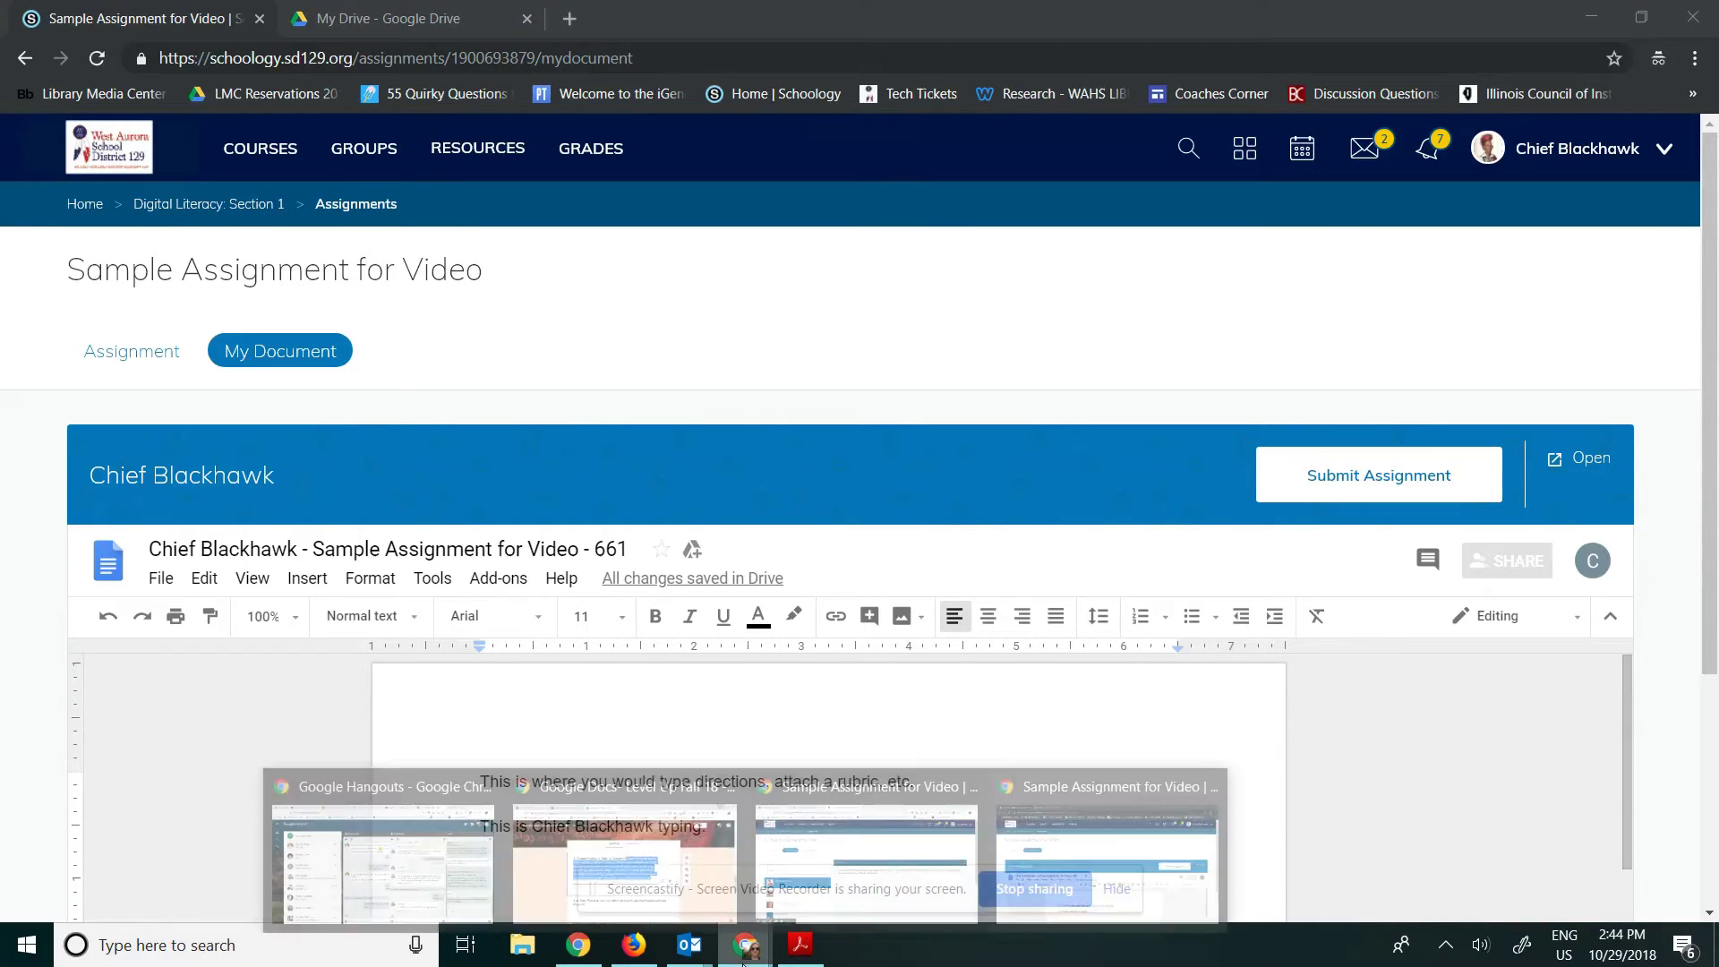
{"action": "left_click", "coordinate": [707, 917]}
{"action": "left_click", "coordinate": [863, 913]}
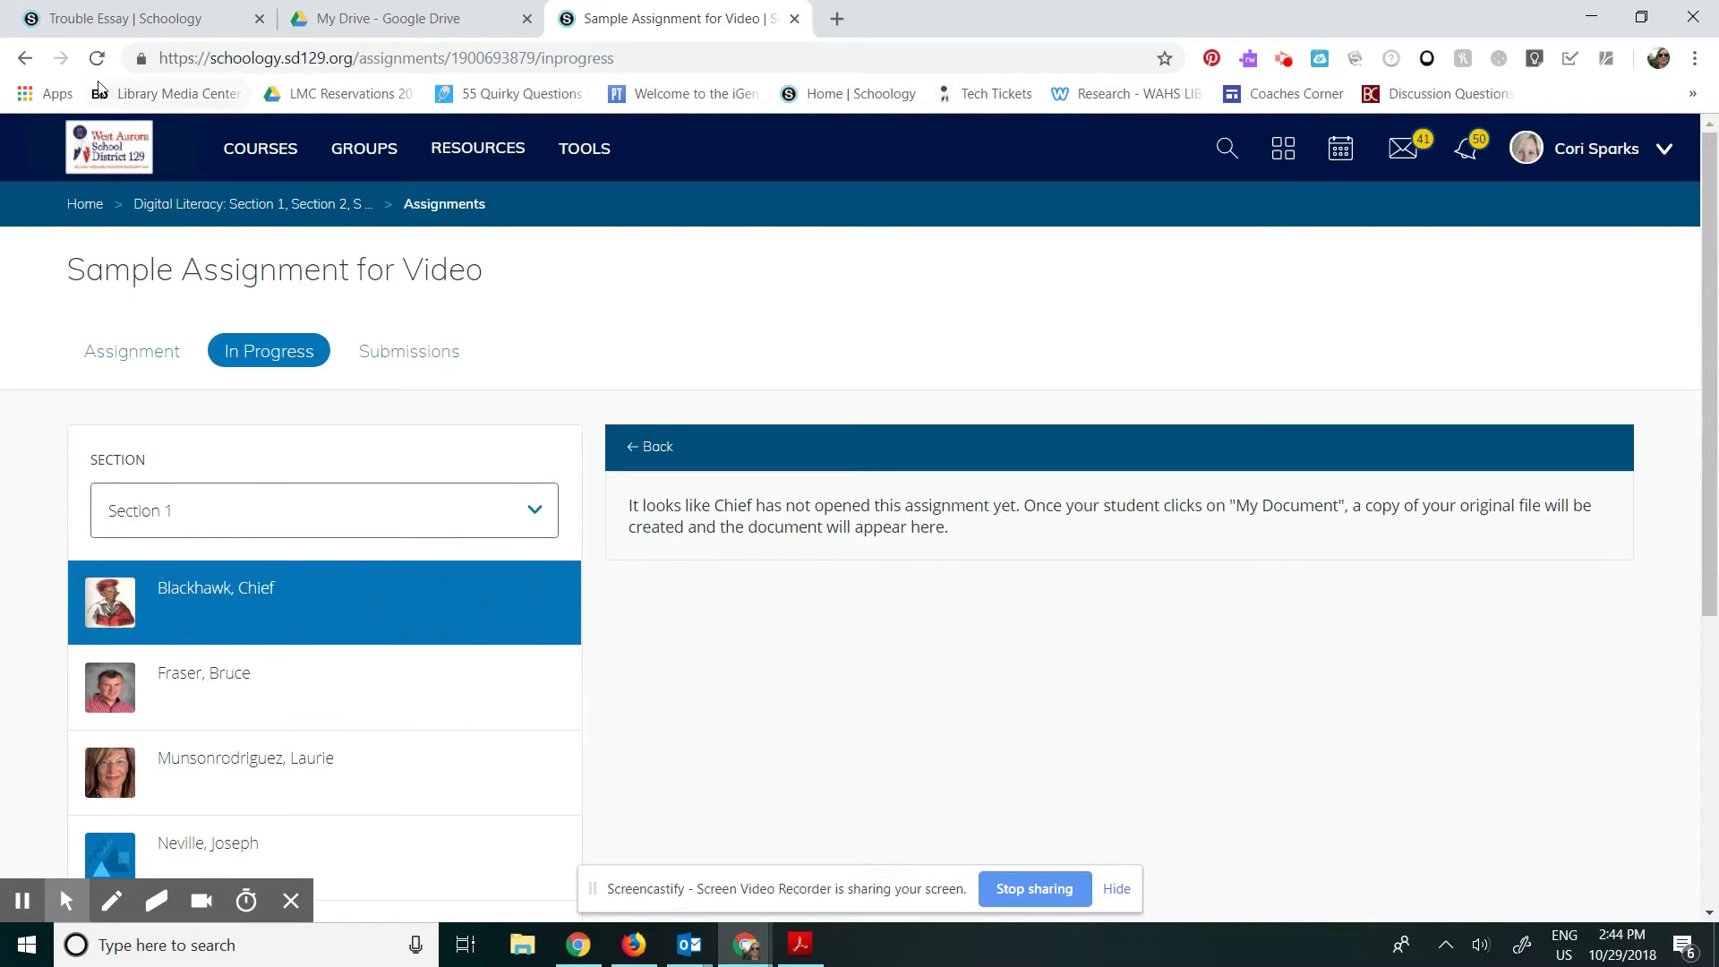
{"action": "left_click", "coordinate": [97, 58]}
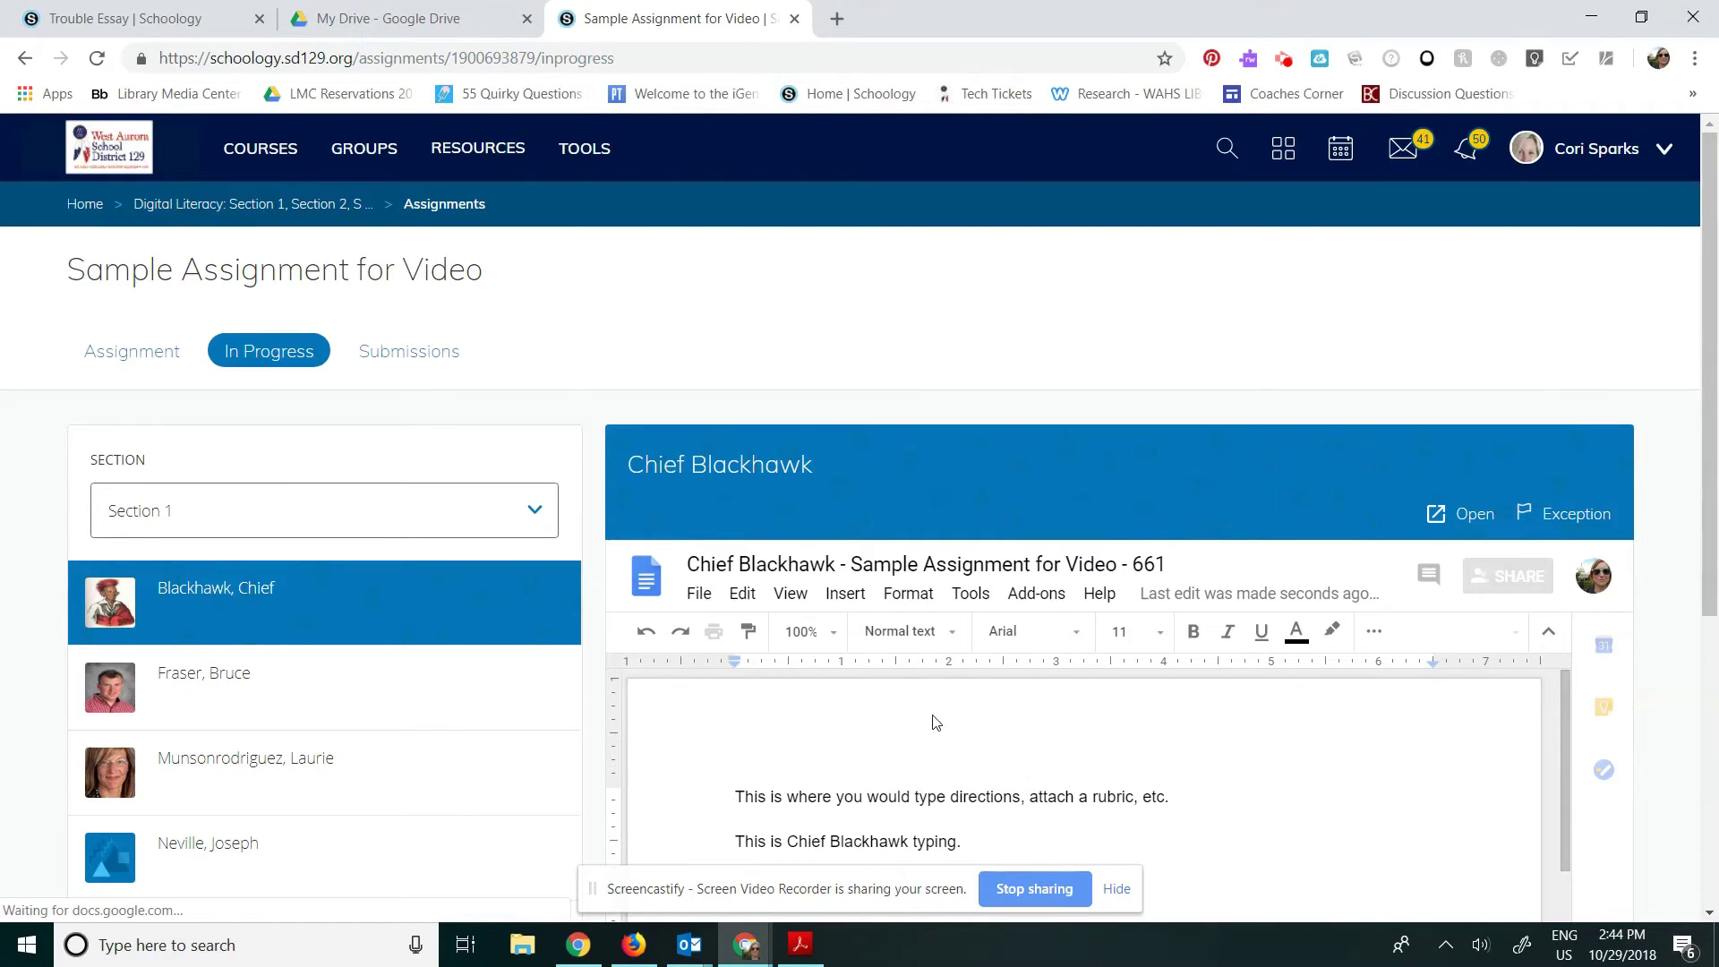
Inspect the student copy's full document title, then deselect it.
{"action": "scroll", "coordinate": [979, 711], "scroll_direction": "down", "scroll_amount": 1}
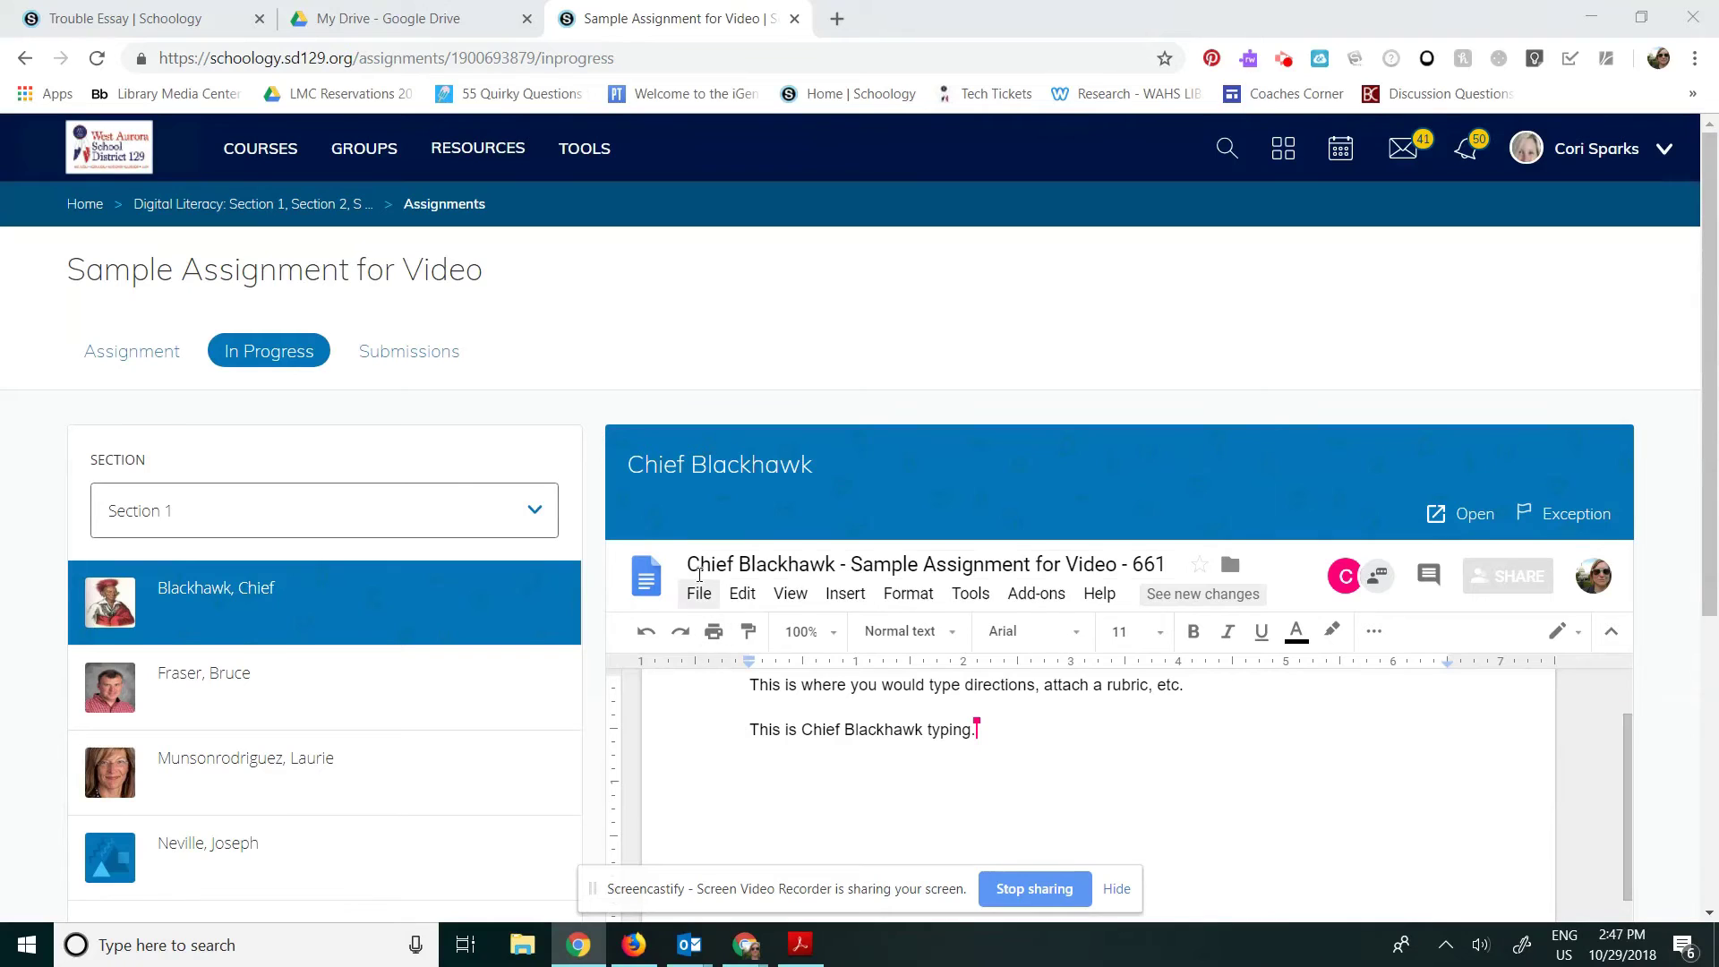
{"action": "left_click_drag", "start_coordinate": [690, 562], "coordinate": [1166, 564]}
{"action": "left_click_drag", "start_coordinate": [691, 562], "coordinate": [1183, 582]}
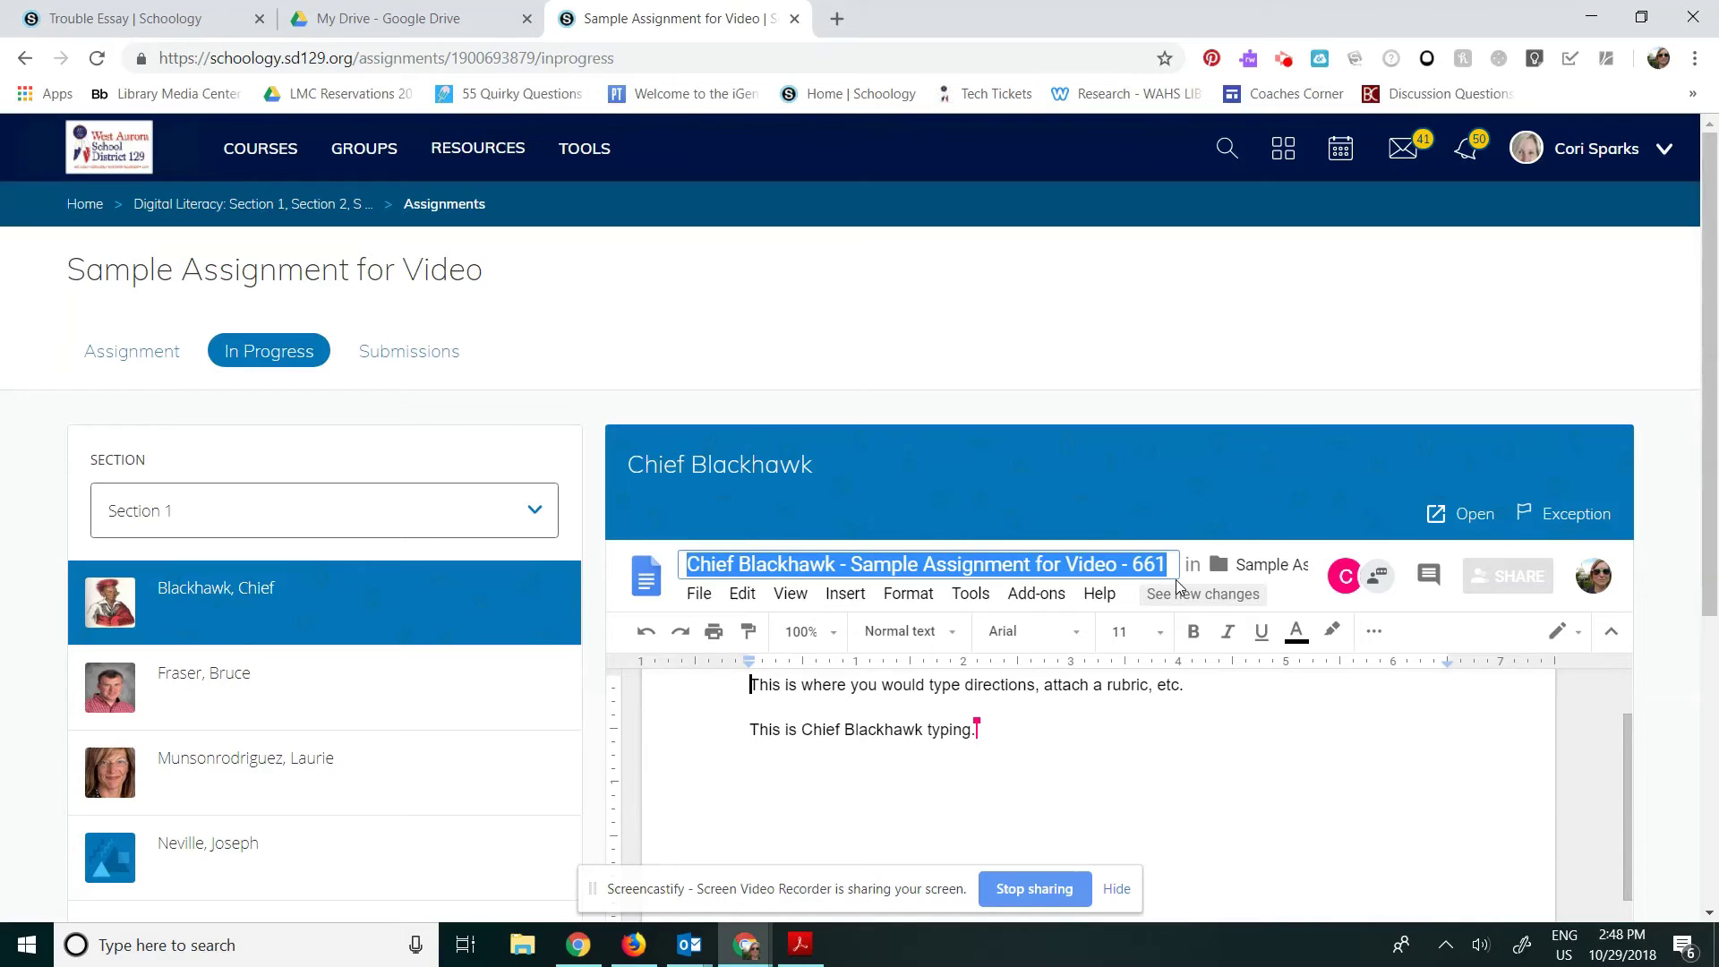
{"action": "left_click", "coordinate": [1084, 707]}
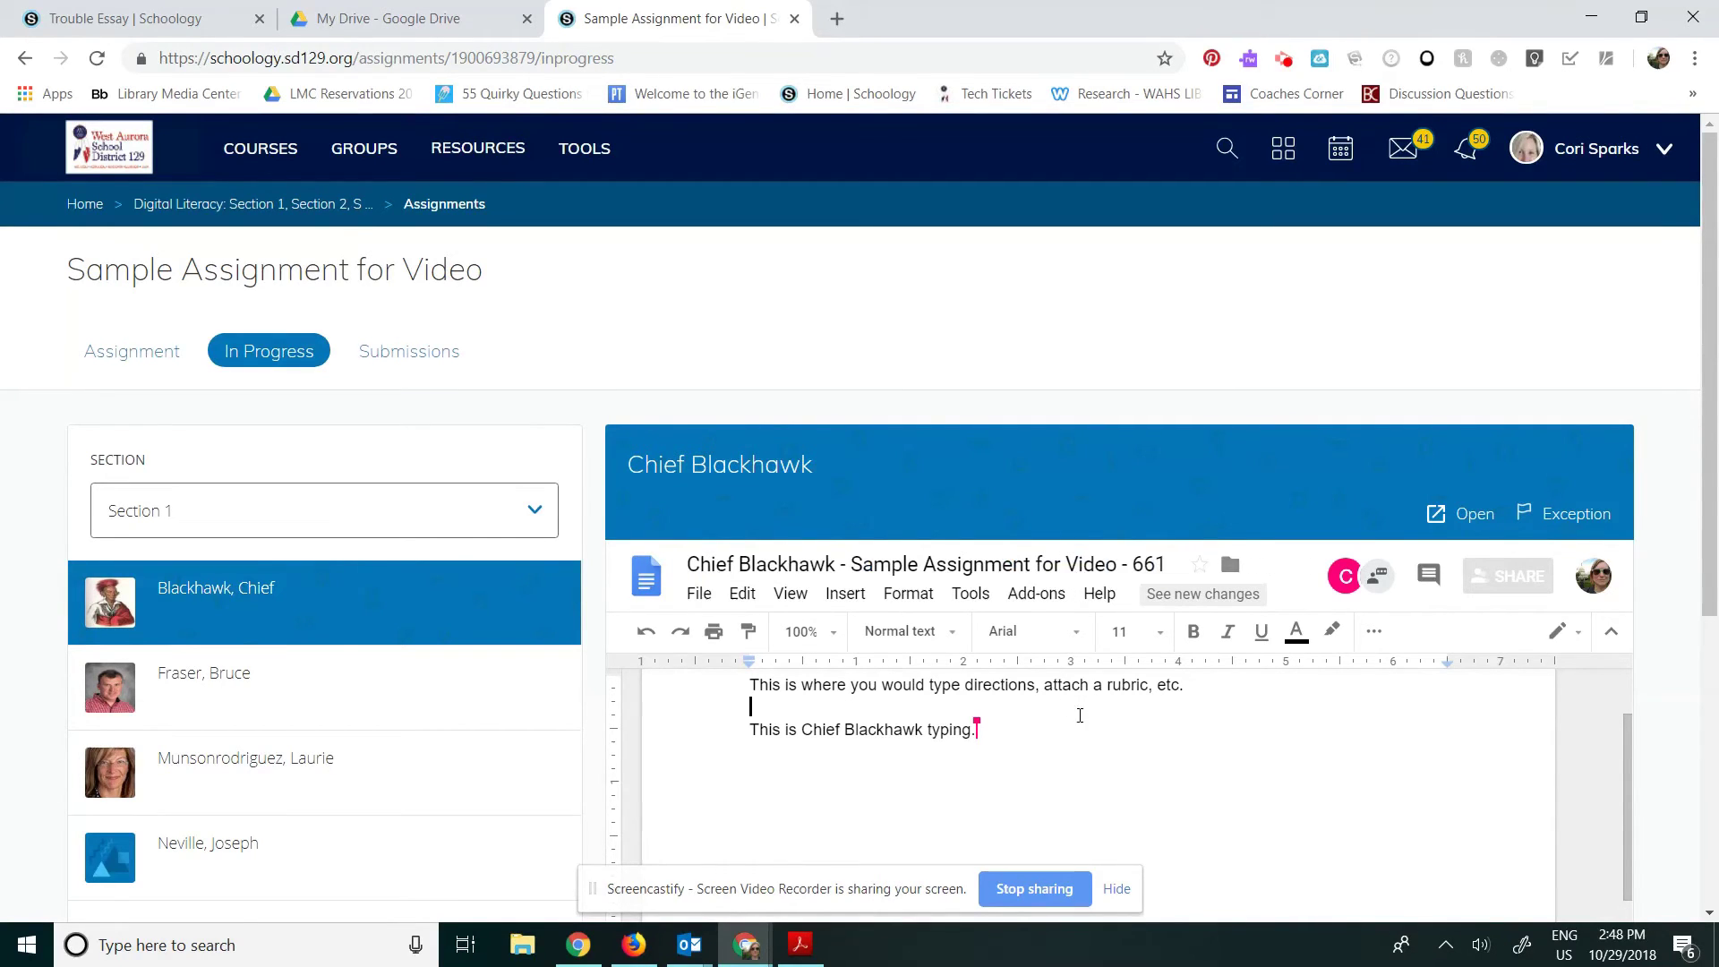
In My Drive, open Schoology Google Drive Assignments > 1 Digital Literacy Section 1 > Sample Assignment for Video.
{"action": "left_click", "coordinate": [346, 22]}
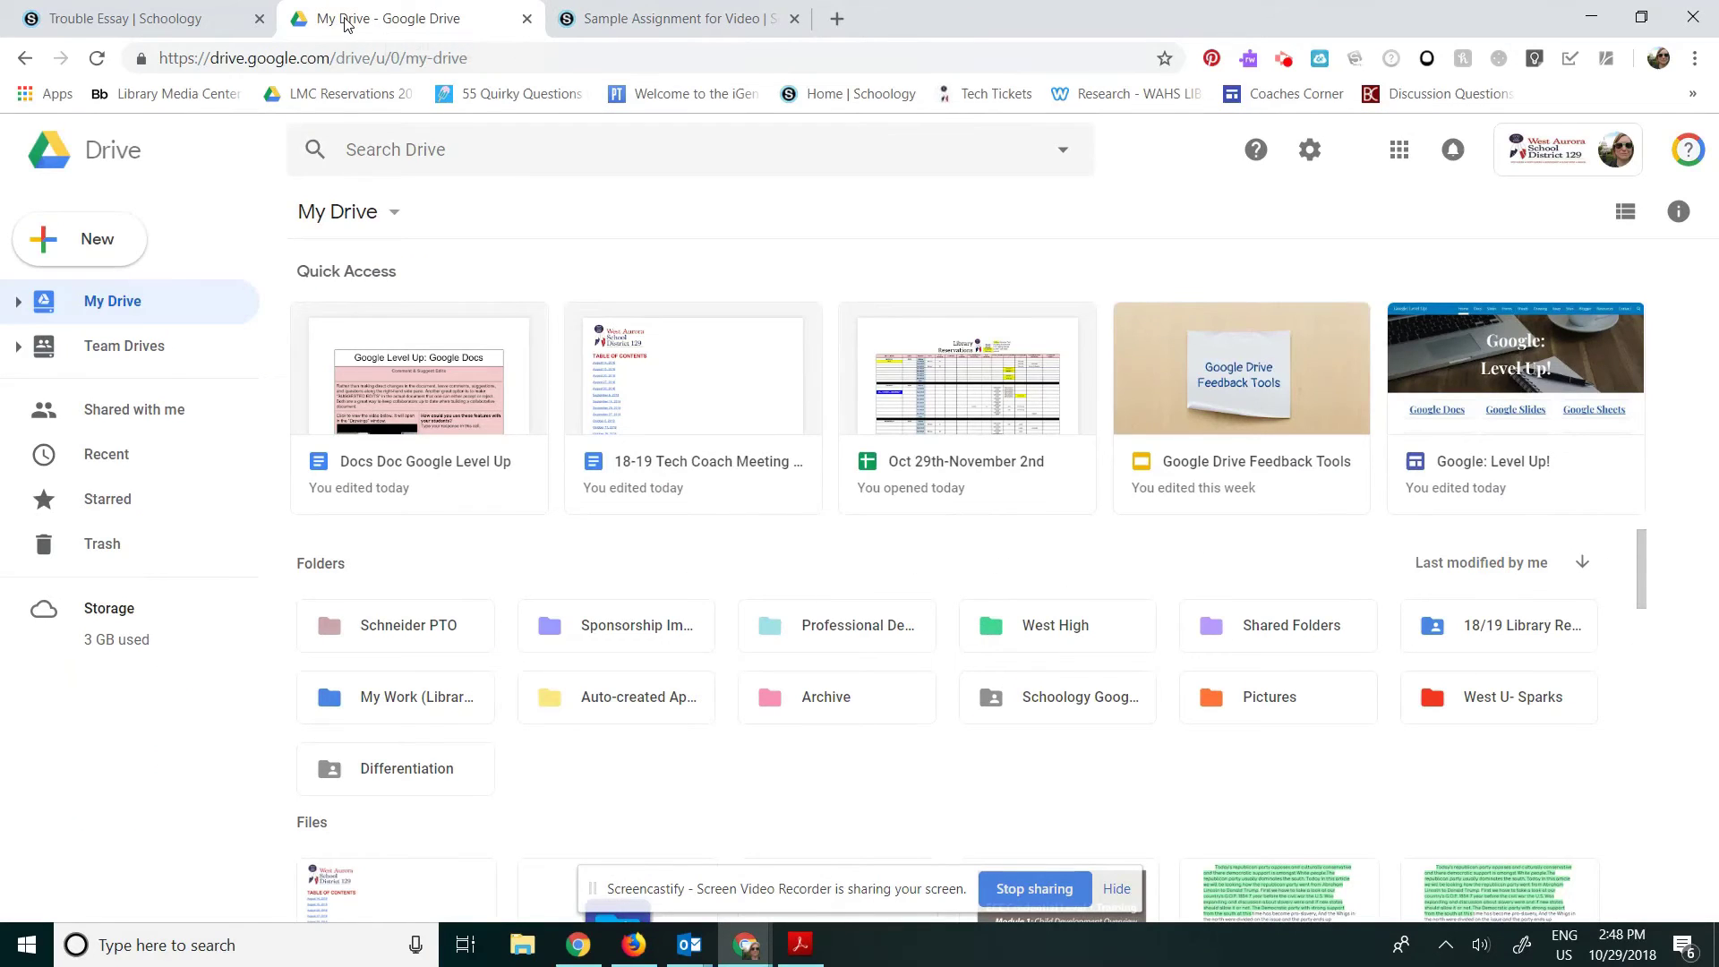
{"action": "left_click", "coordinate": [1074, 707]}
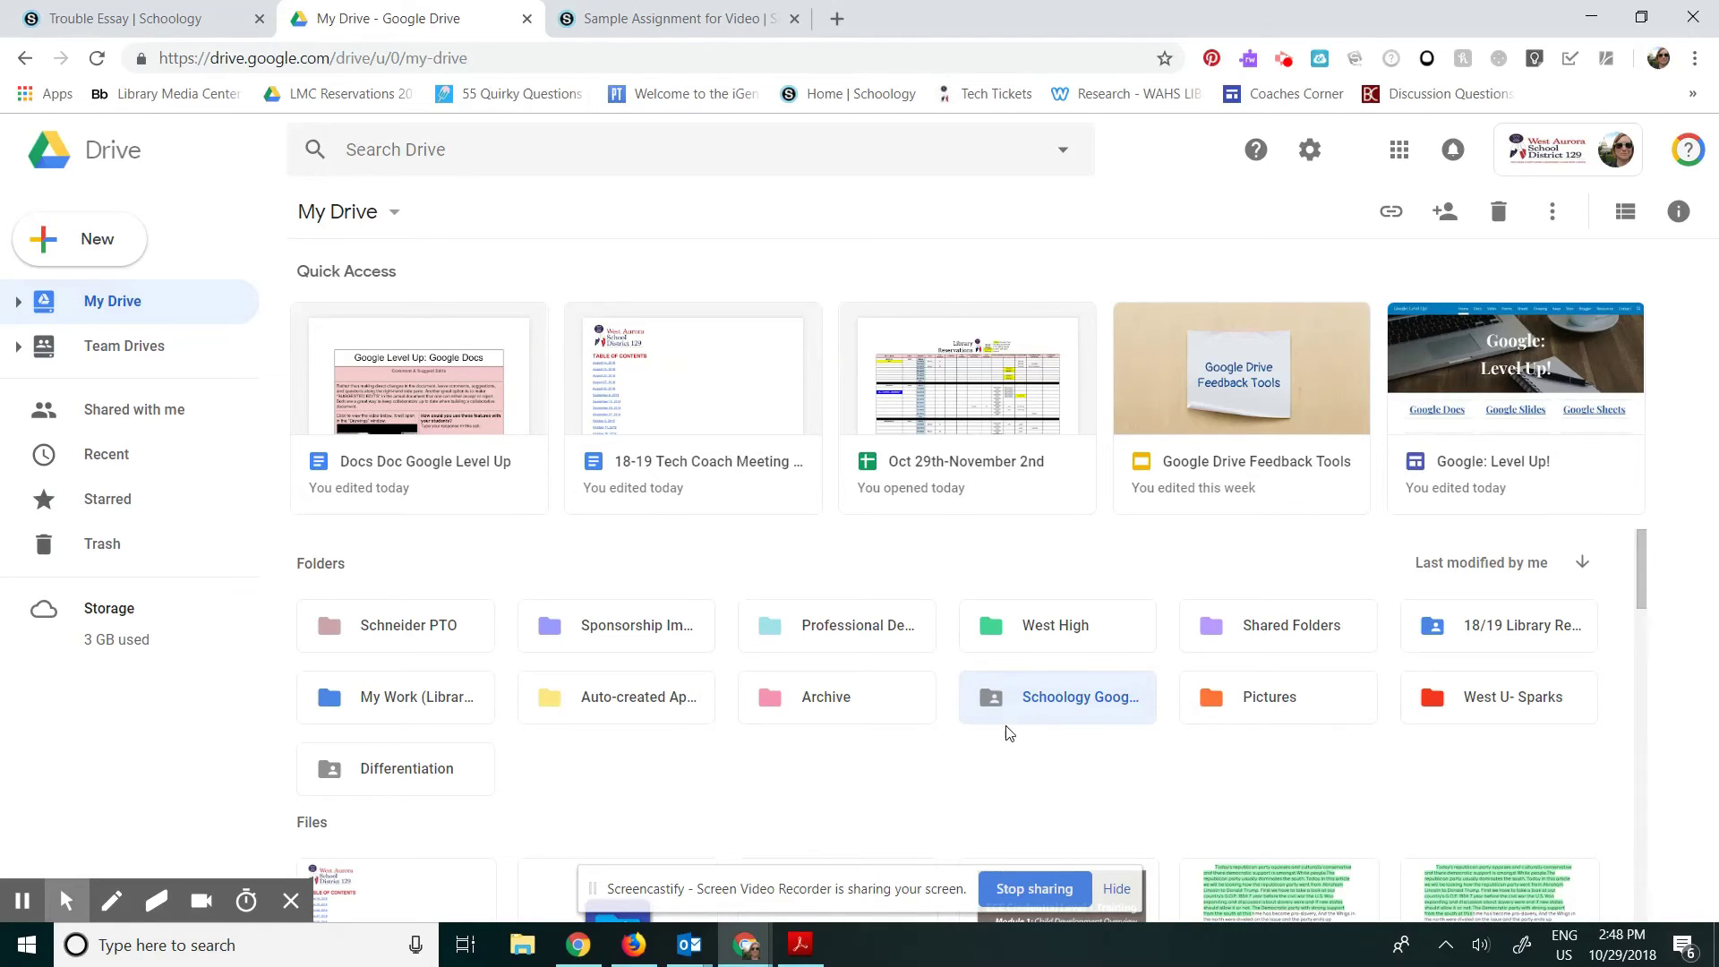
{"action": "double_click", "coordinate": [1046, 697]}
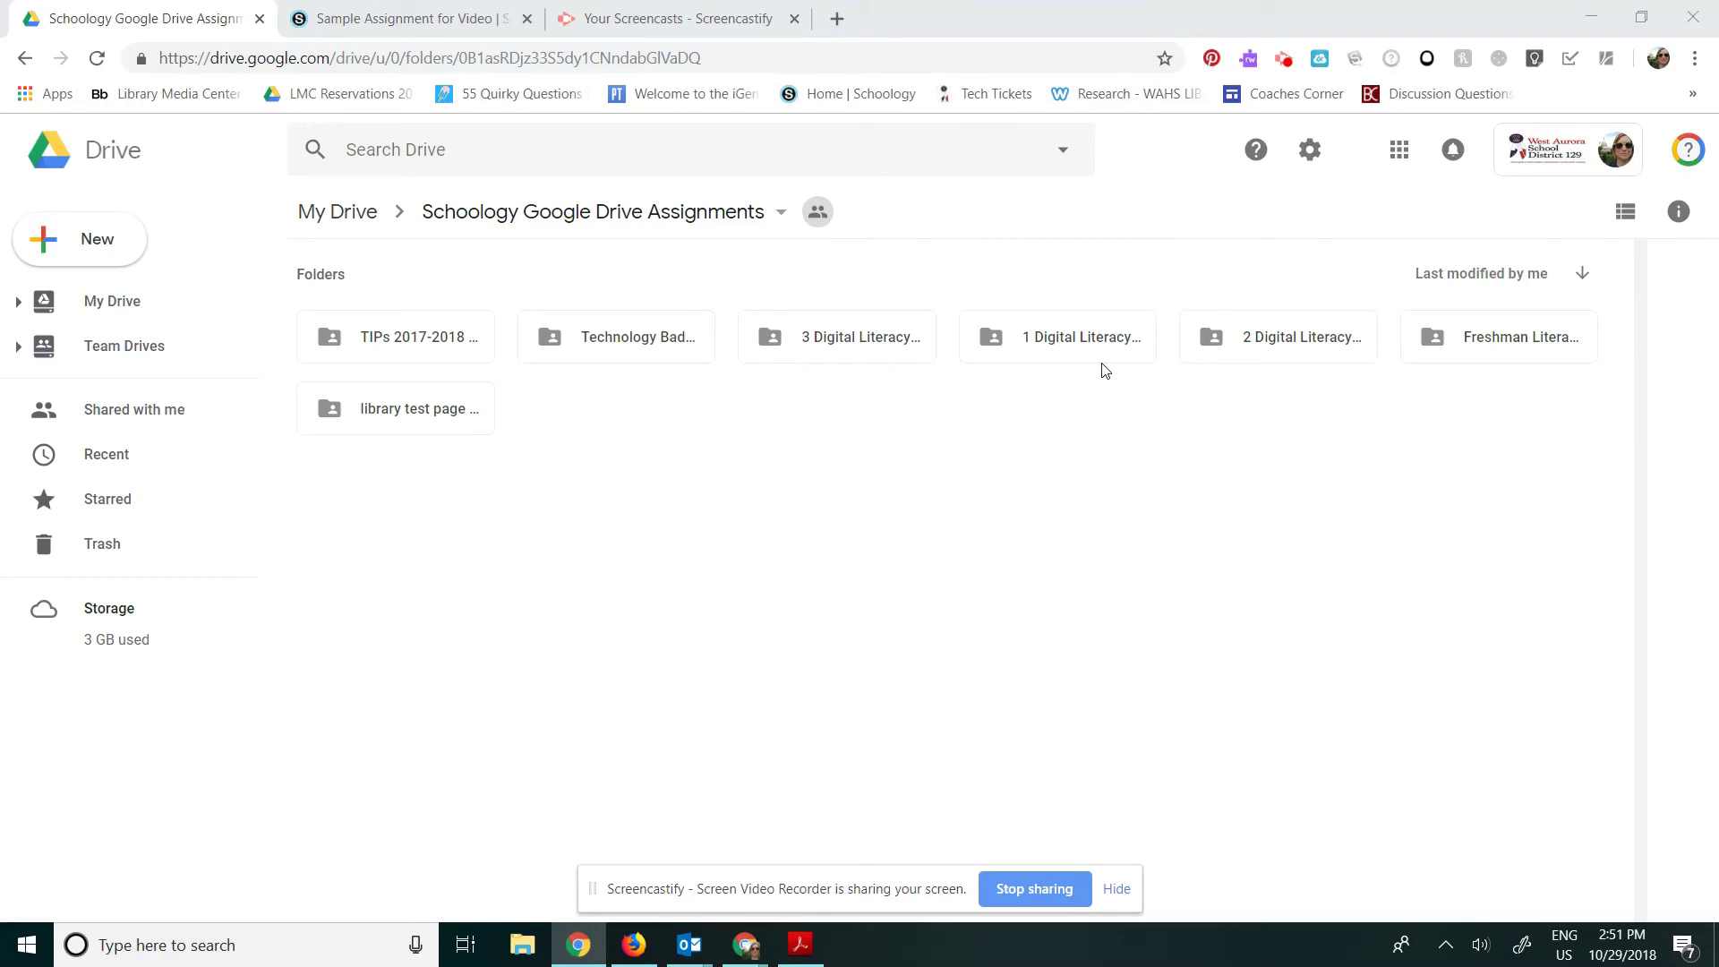
{"action": "double_click", "coordinate": [1069, 342]}
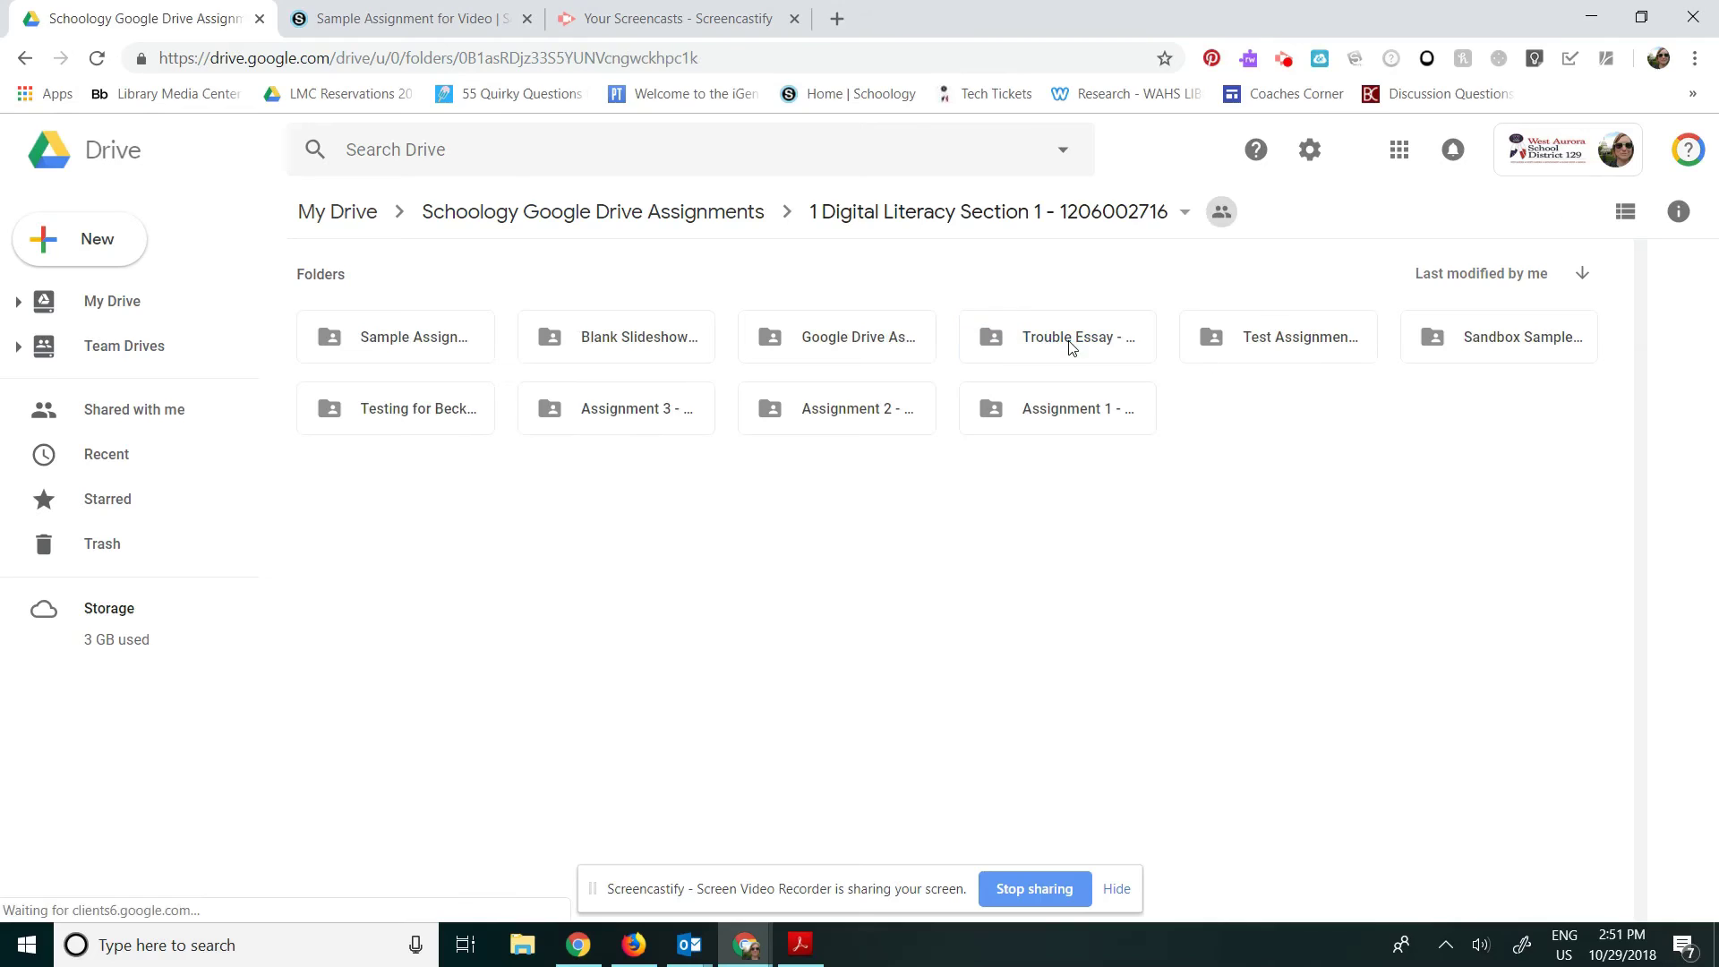
{"action": "left_click", "coordinate": [406, 347]}
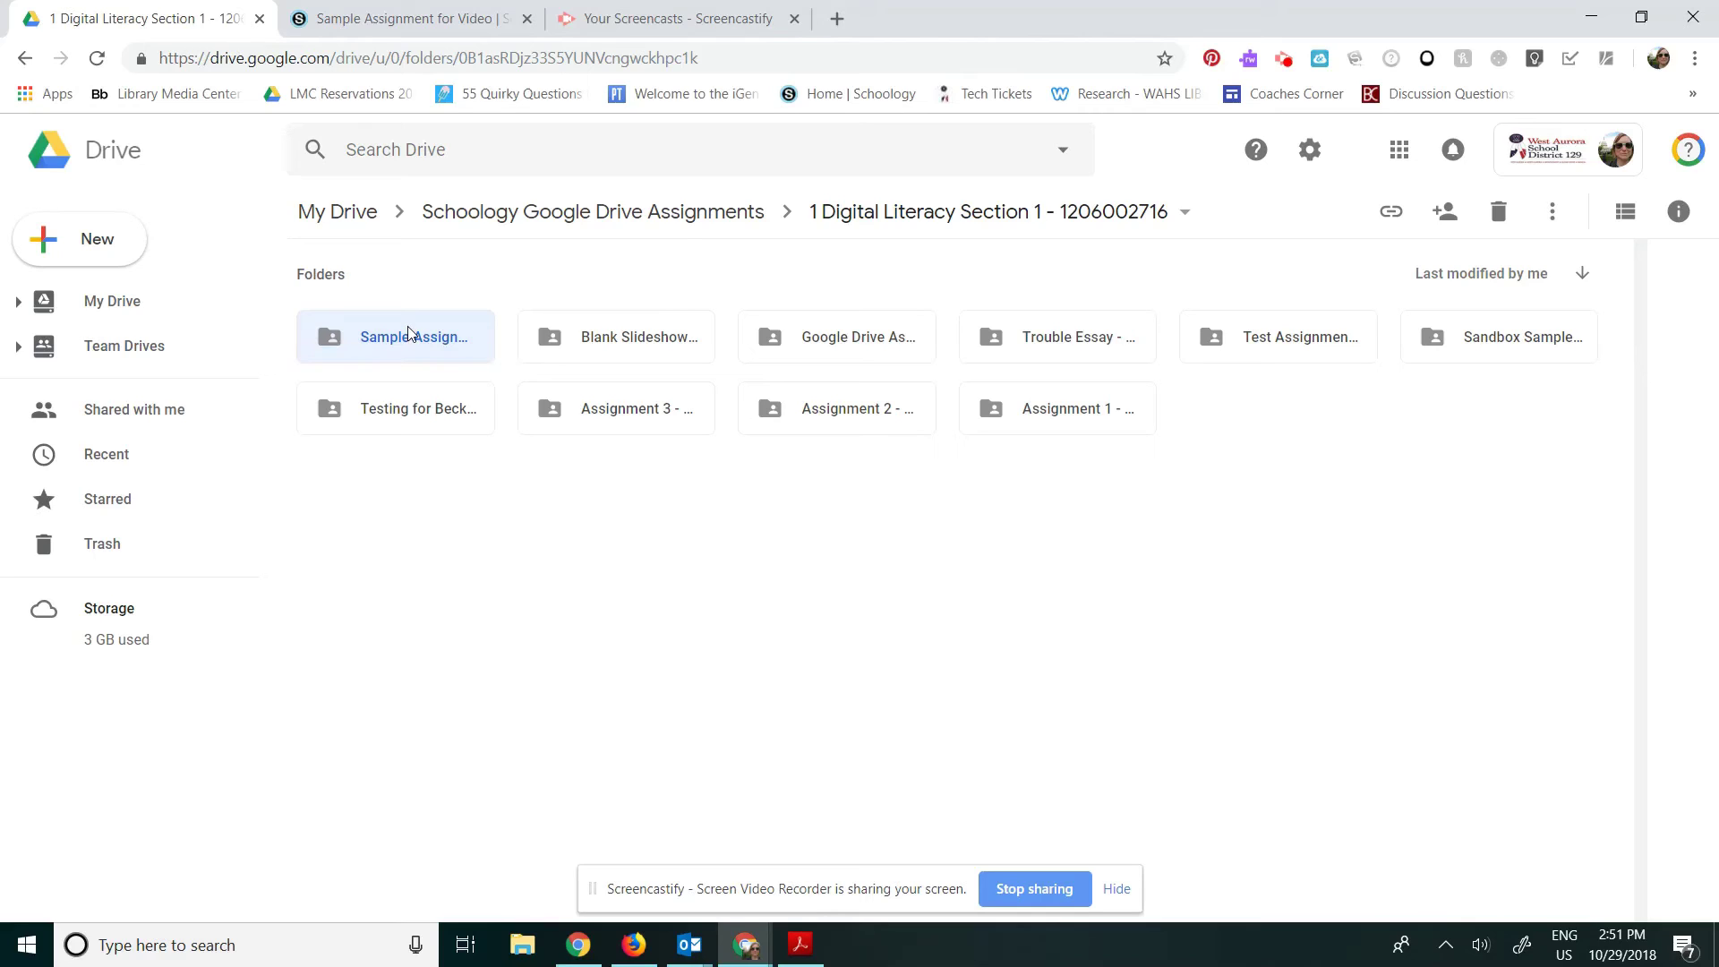
{"action": "double_click", "coordinate": [408, 334]}
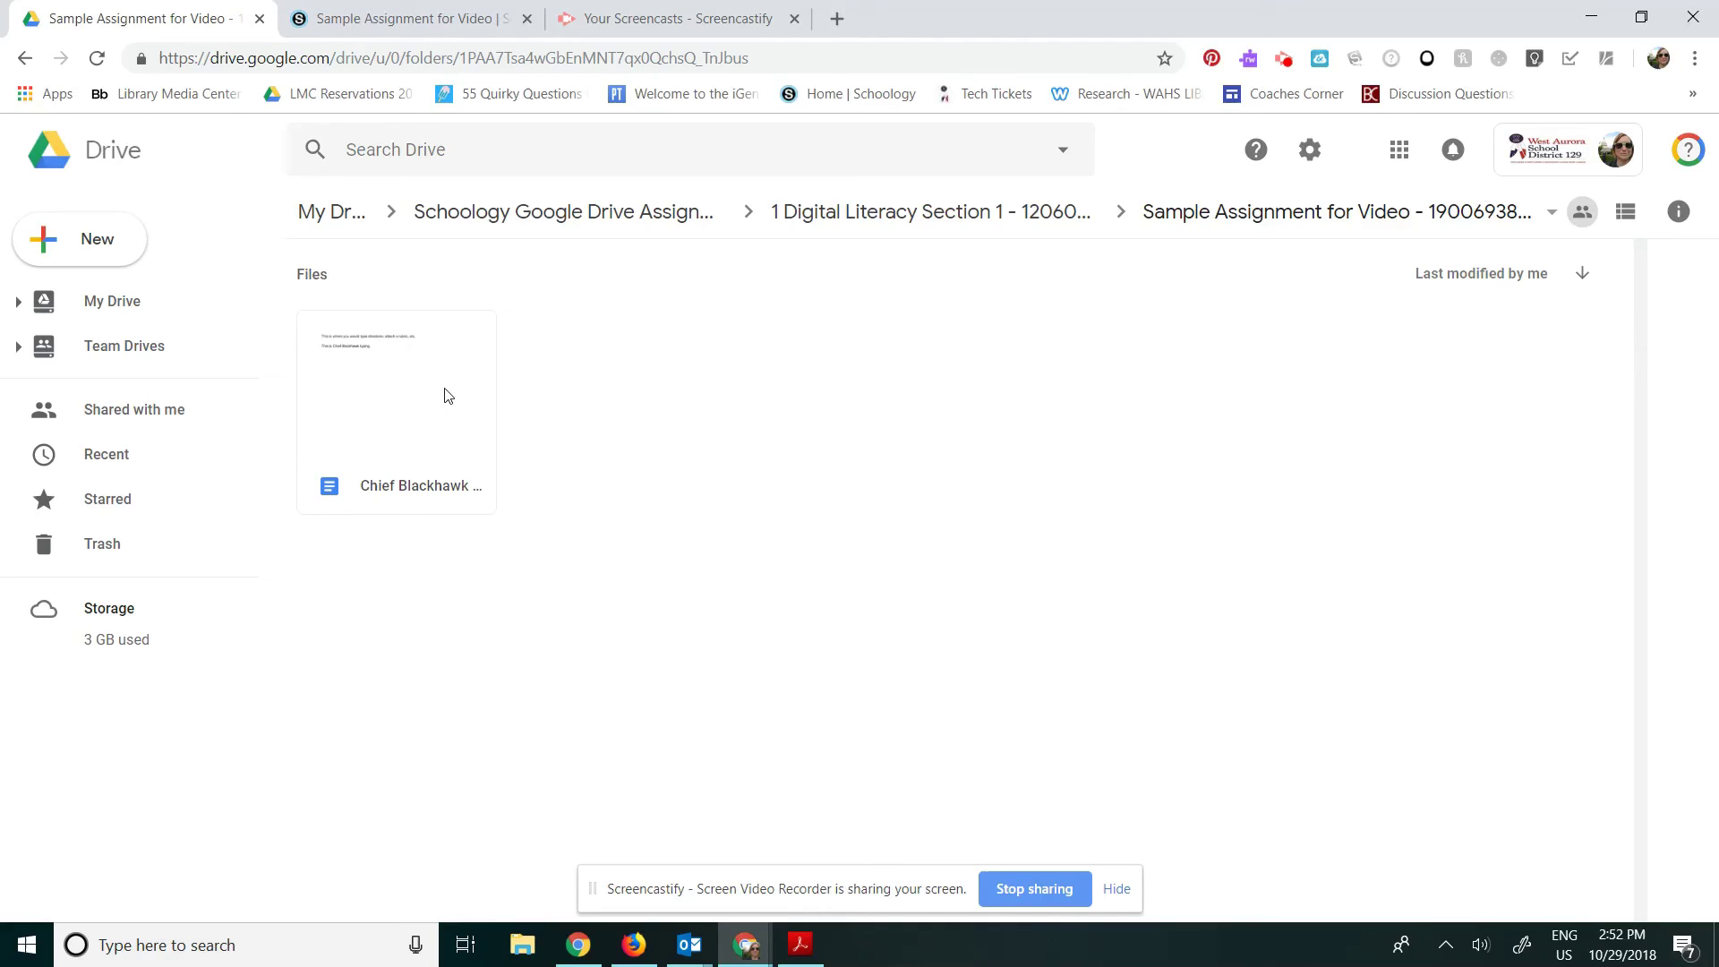
Switch to the student's Chrome window and its My Drive - Google Drive tab.
{"action": "left_click", "coordinate": [748, 944]}
{"action": "left_click", "coordinate": [1056, 864]}
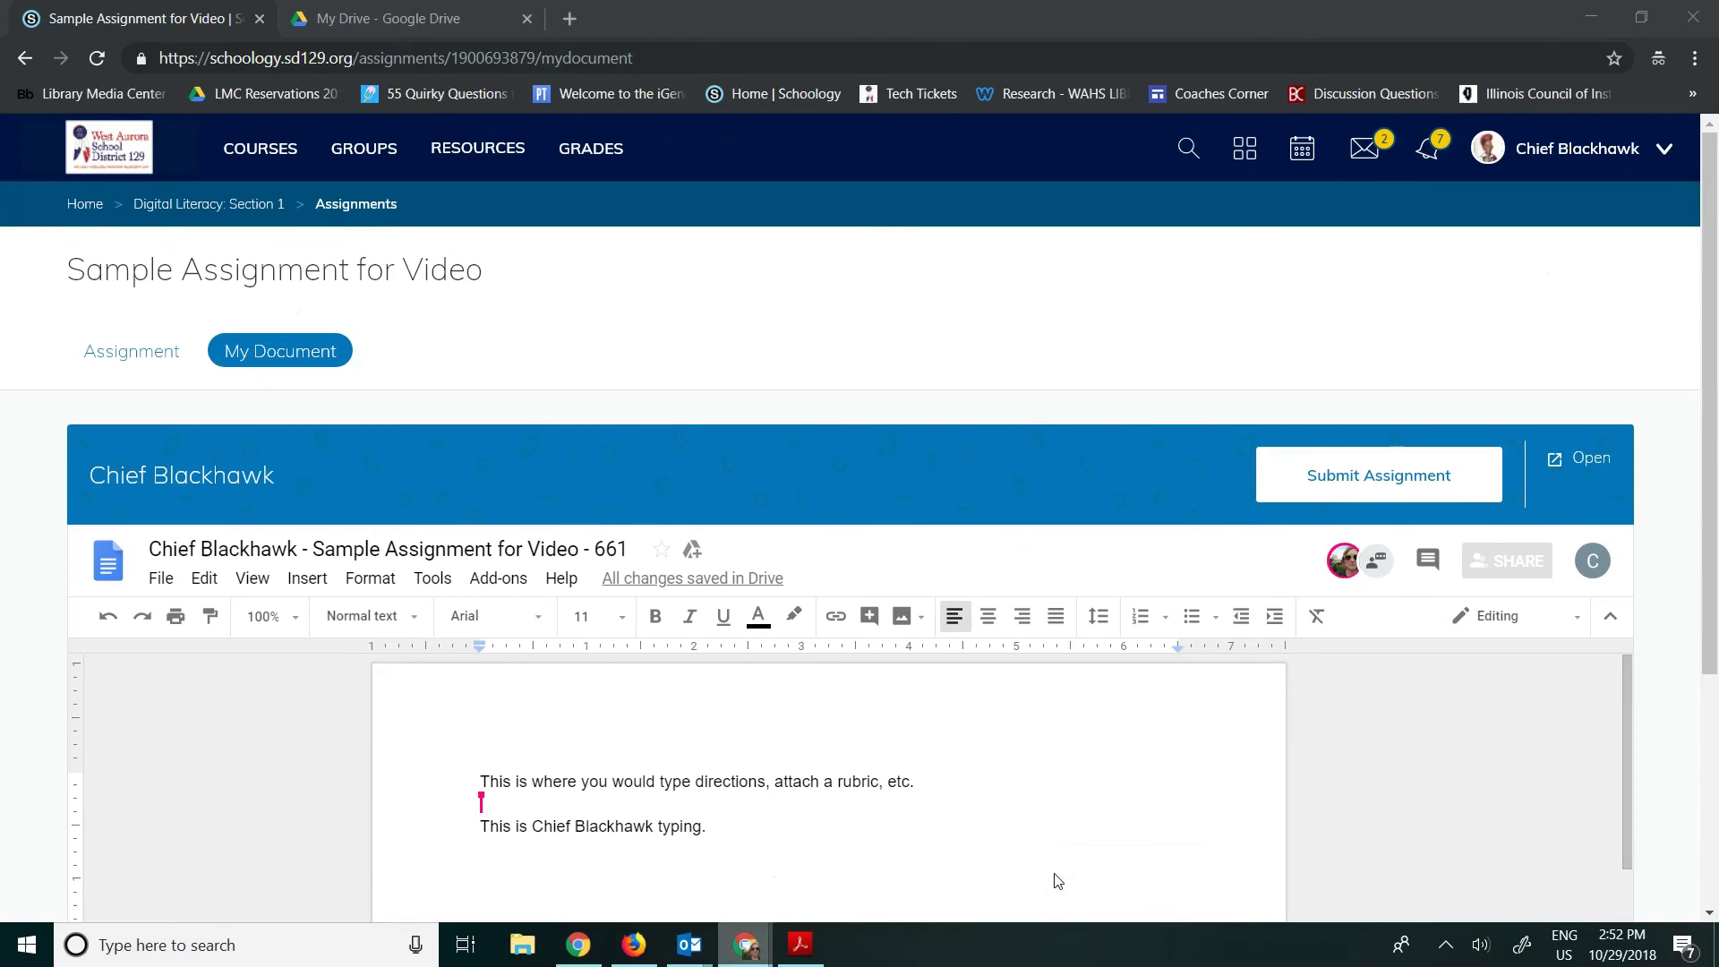
{"action": "left_click", "coordinate": [431, 16]}
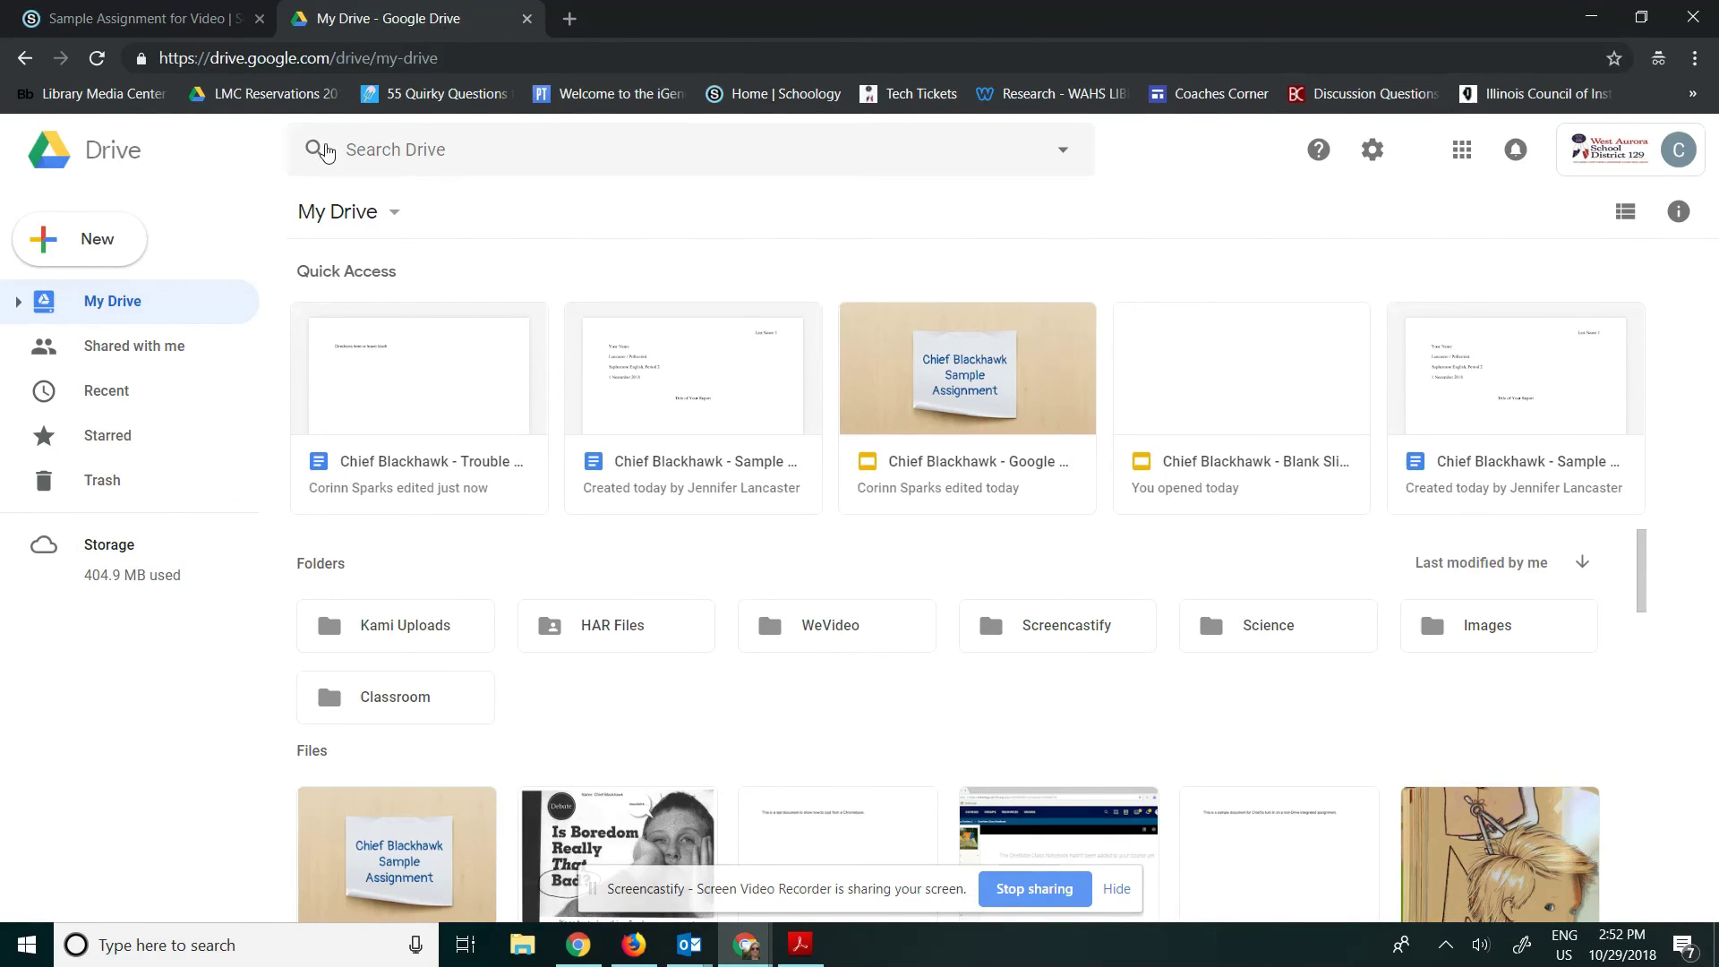
Open the student's Shared with me list, view the assignment document, then close it.
{"action": "left_click", "coordinate": [159, 351]}
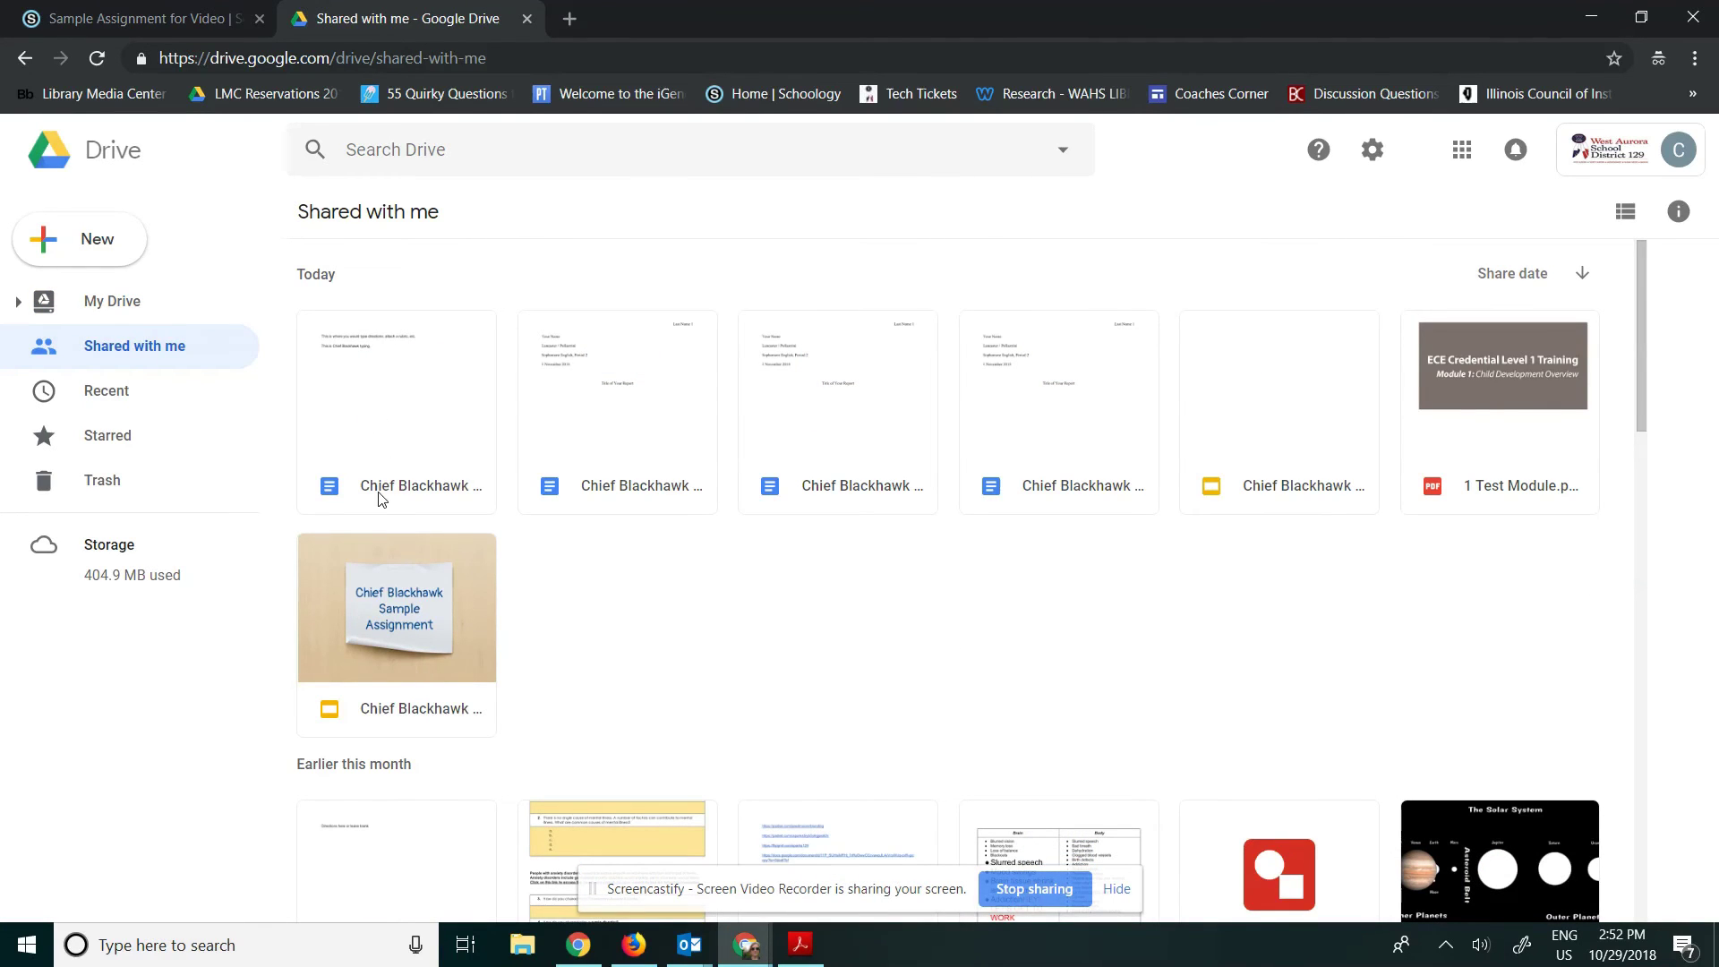
{"action": "double_click", "coordinate": [377, 491]}
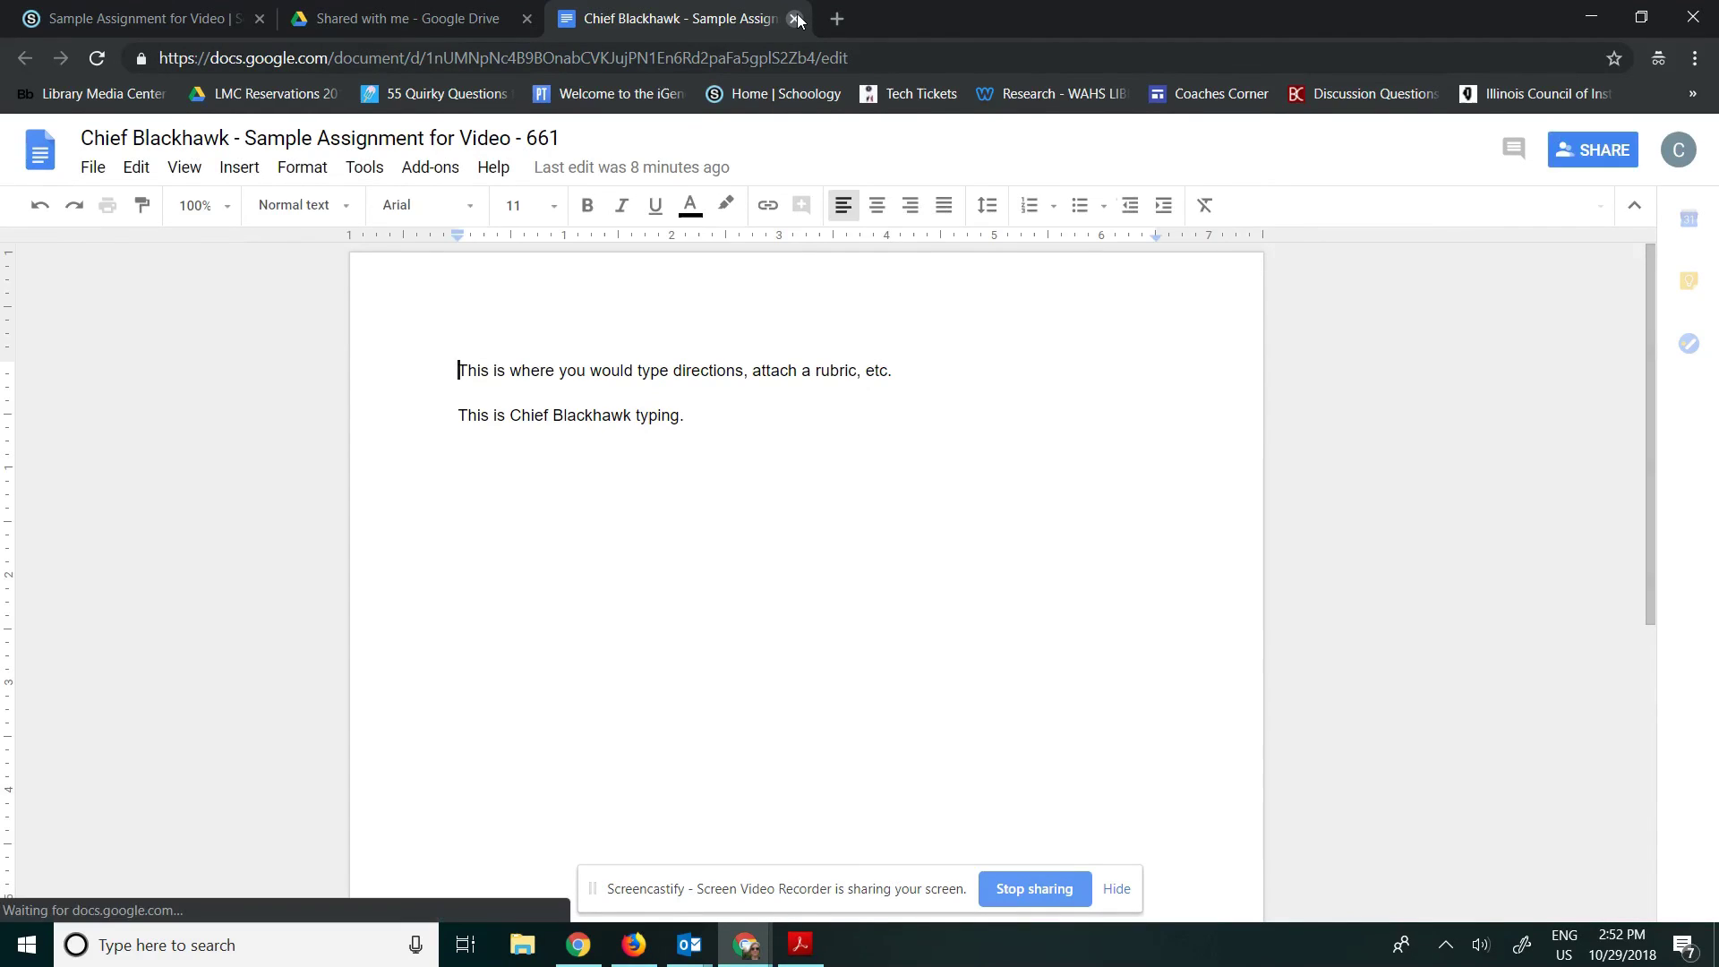
{"action": "left_click", "coordinate": [795, 19]}
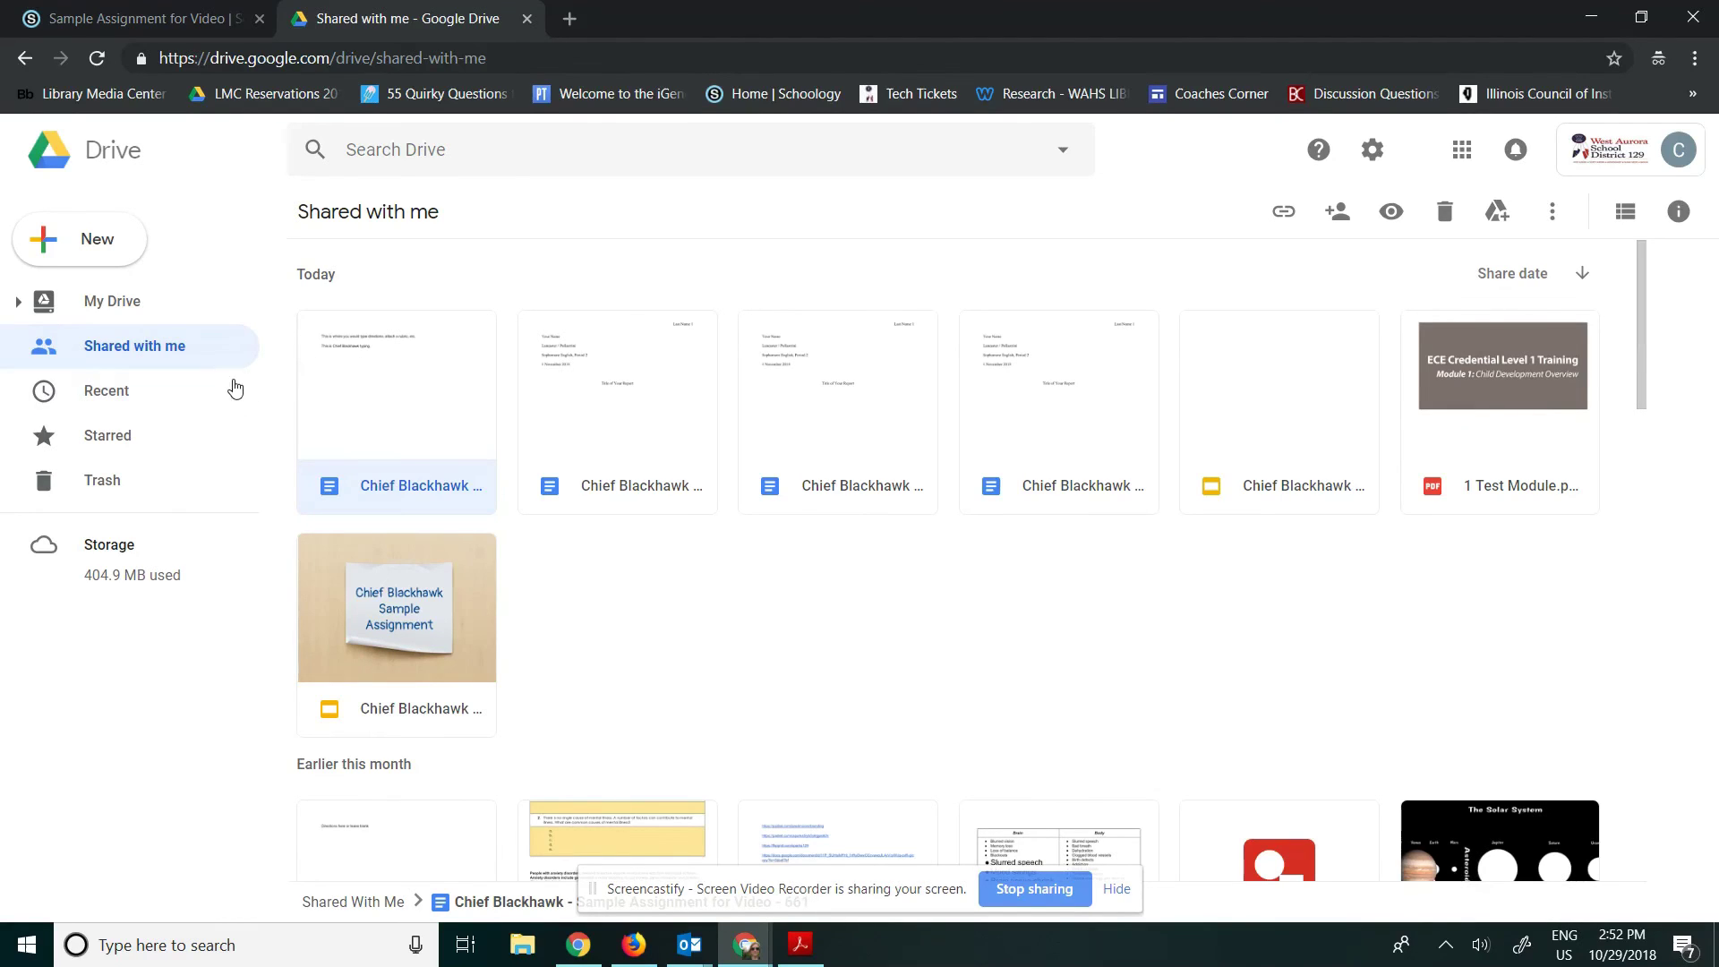
Add the shared assignment document to My Drive and check its Files section for it.
{"action": "right_click", "coordinate": [407, 400]}
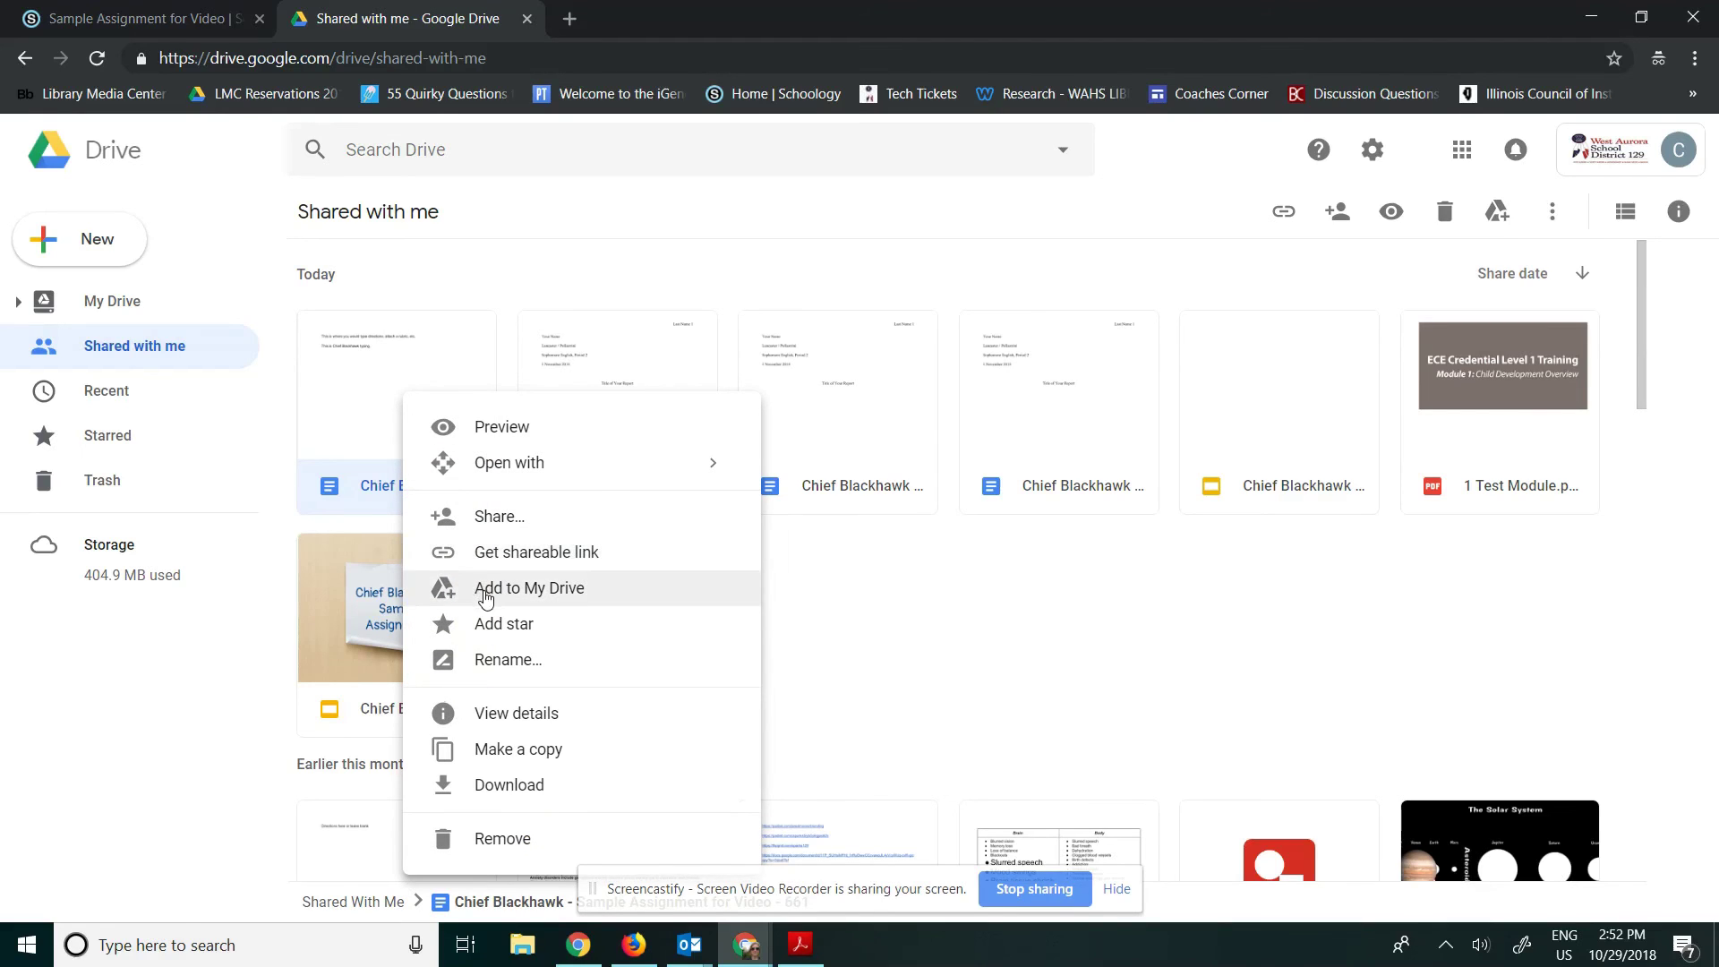
{"action": "left_click", "coordinate": [484, 589]}
{"action": "left_click", "coordinate": [158, 302]}
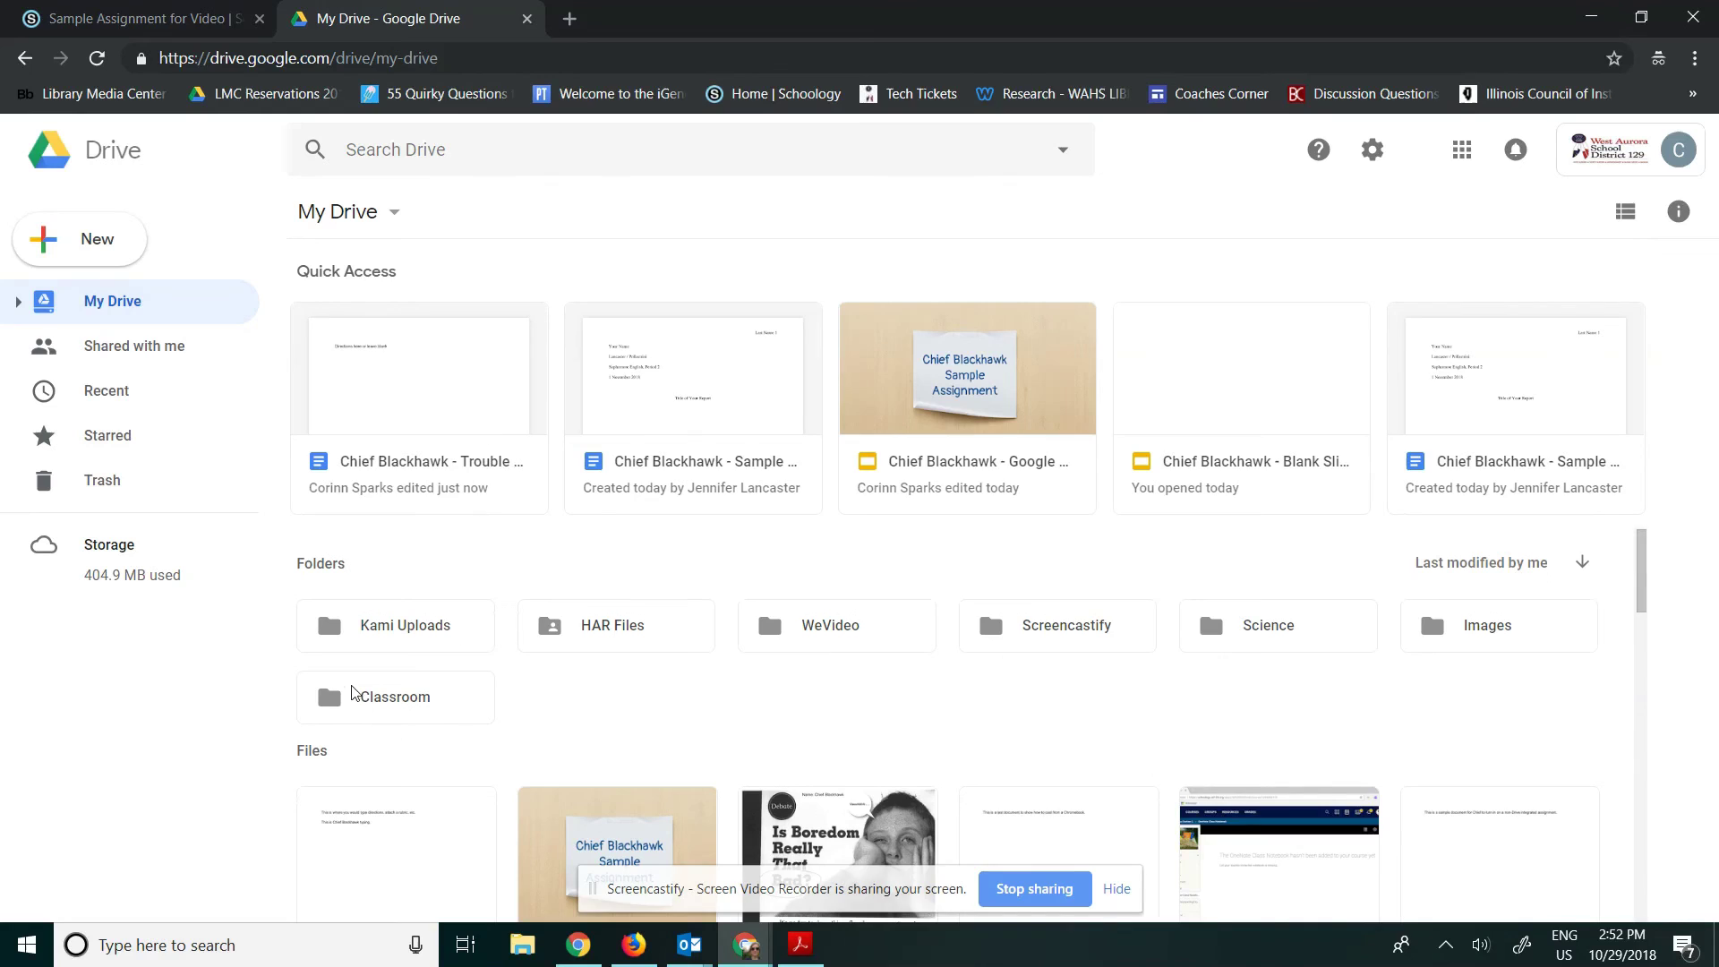
{"action": "scroll", "coordinate": [348, 691], "scroll_direction": "down", "scroll_amount": 5}
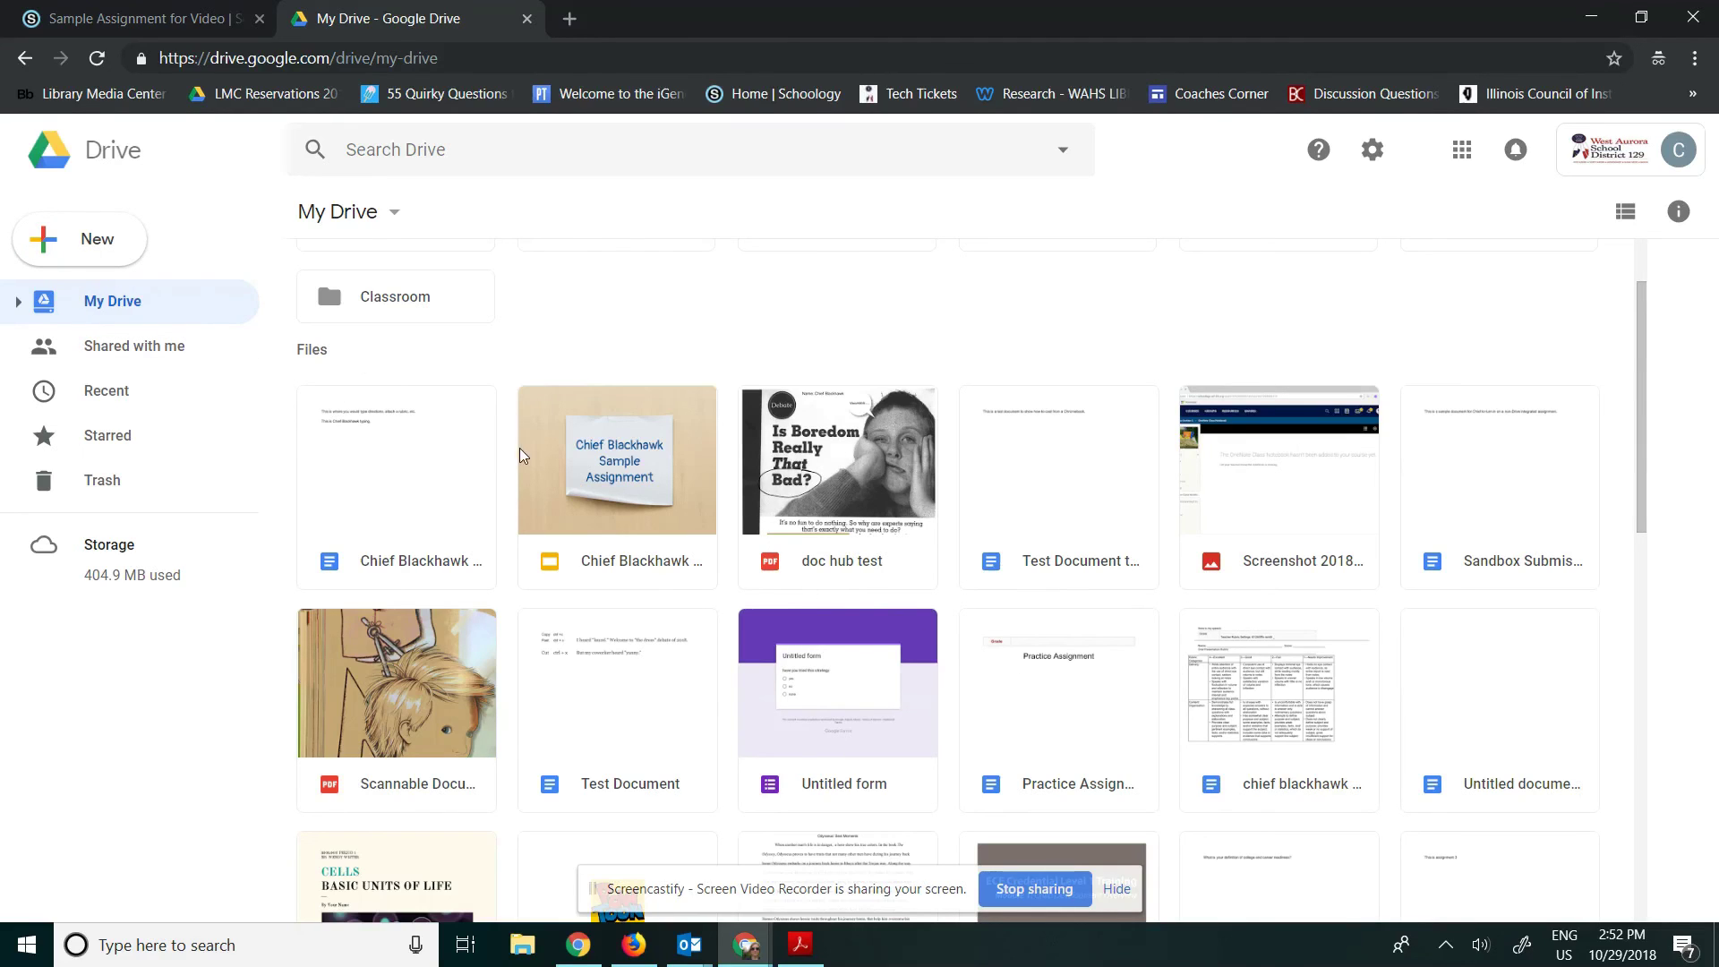
{"action": "scroll", "coordinate": [434, 420], "scroll_direction": "up", "scroll_amount": 5}
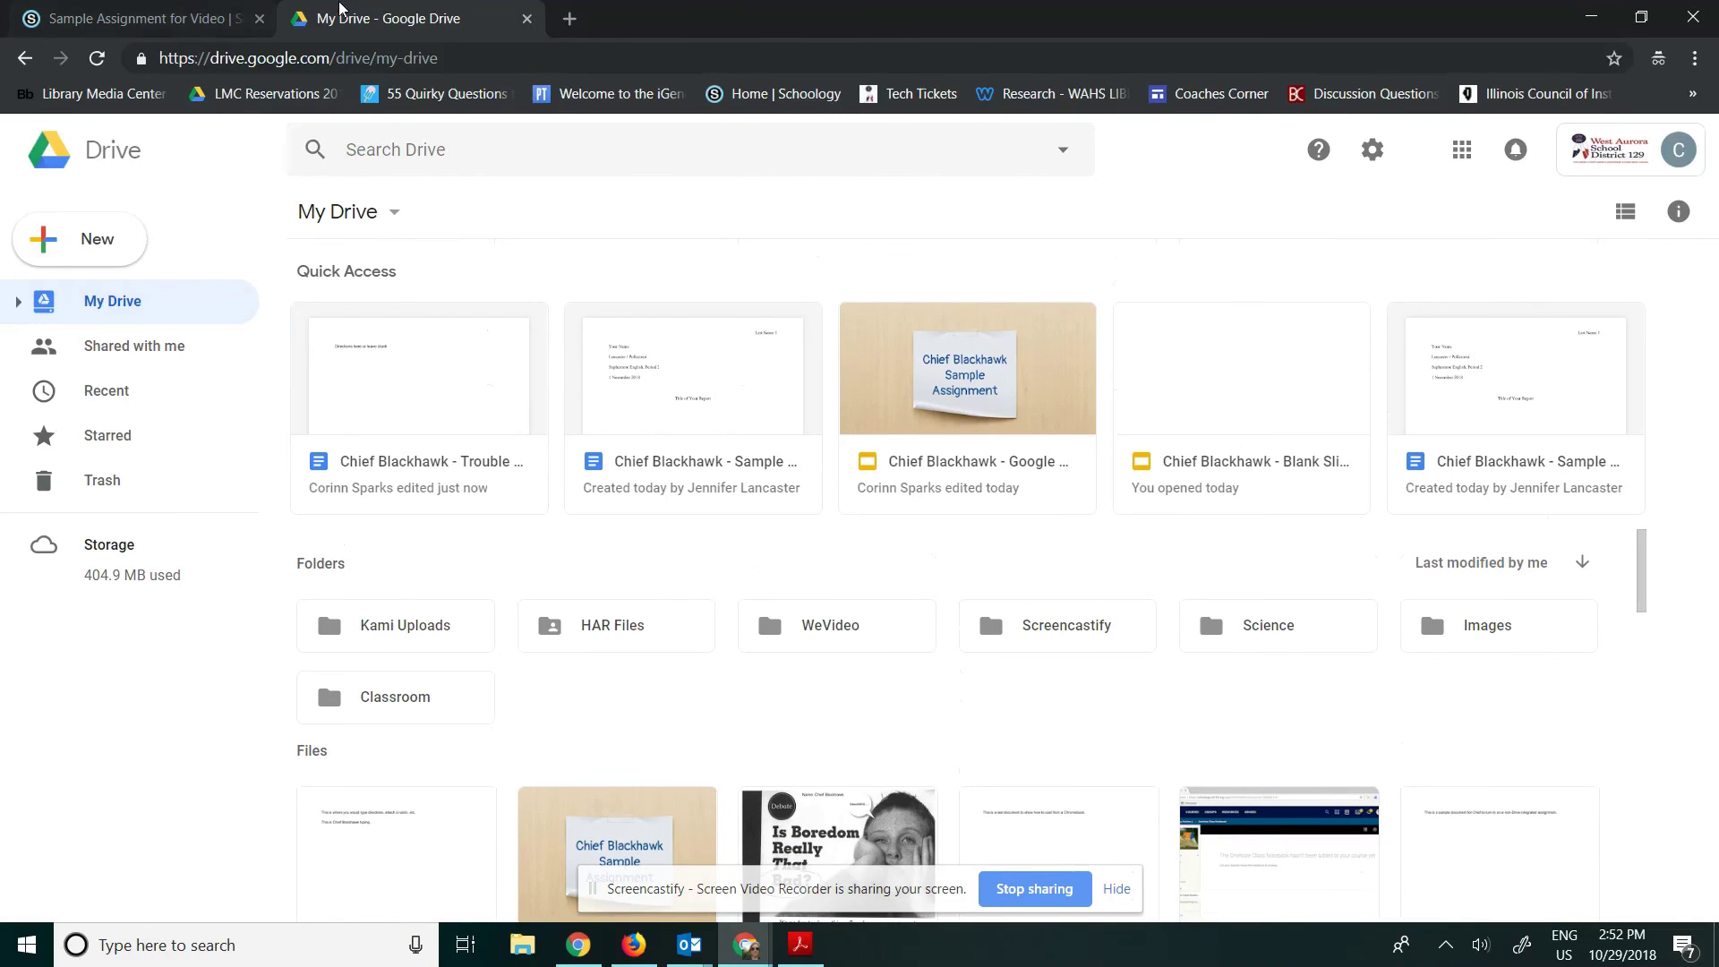